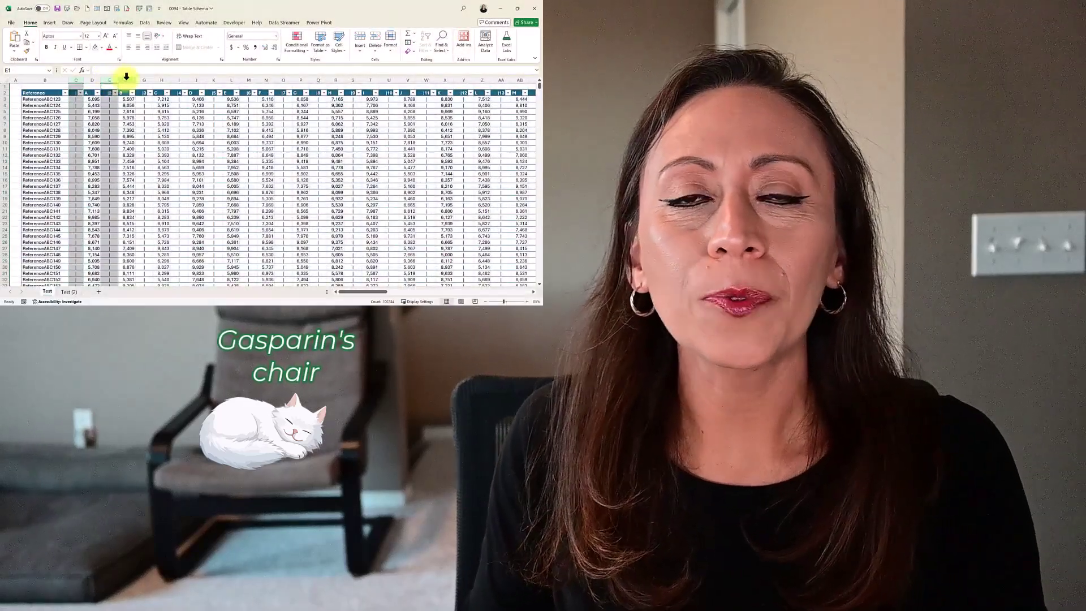
- Inspect column G and the full extent of the Reference column, then return to the top
{"action": "left_click", "coordinate": [144, 79], "text": "ctrl"}
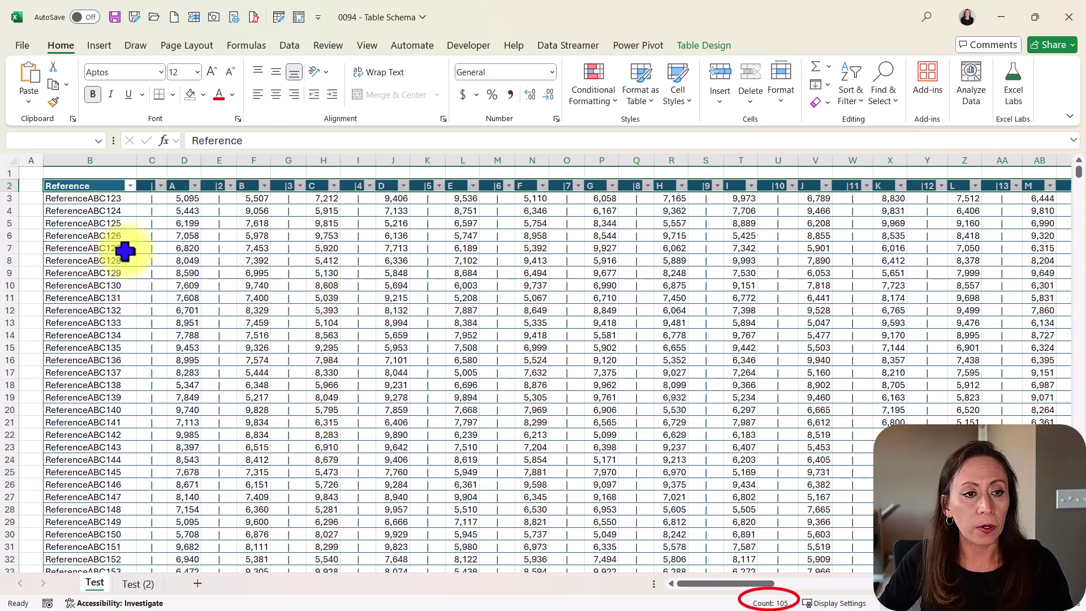
{"action": "left_click", "coordinate": [102, 186]}
{"action": "key", "text": "ctrl+shift+Down"}
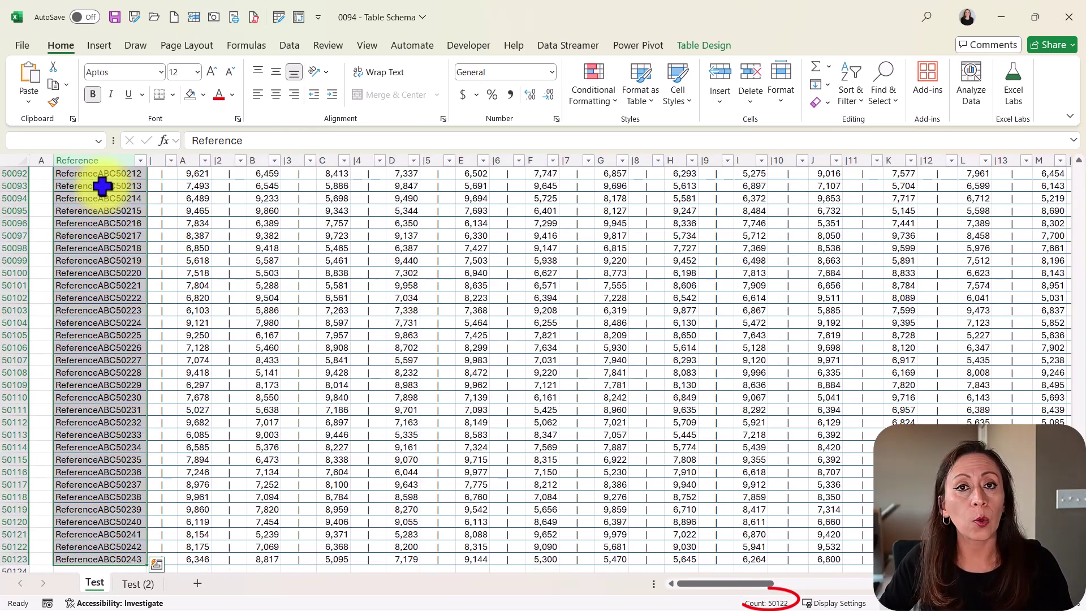
{"action": "key", "text": "ctrl+Up"}
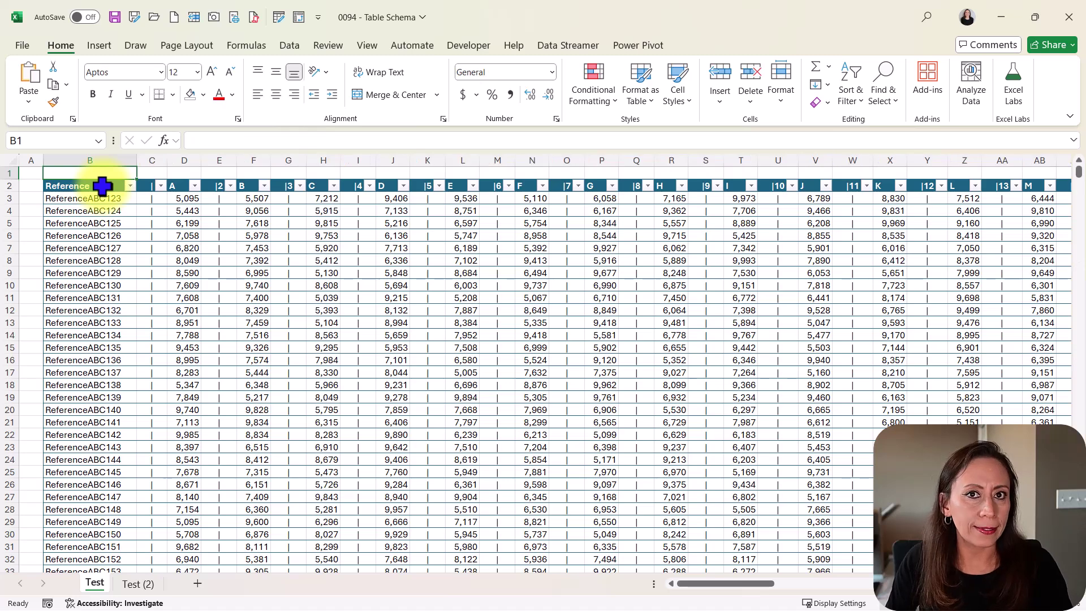
- Select the pipe-symbol columns C, E, G, I, K and M, then narrow the selection to M
{"action": "left_click", "coordinate": [153, 160]}
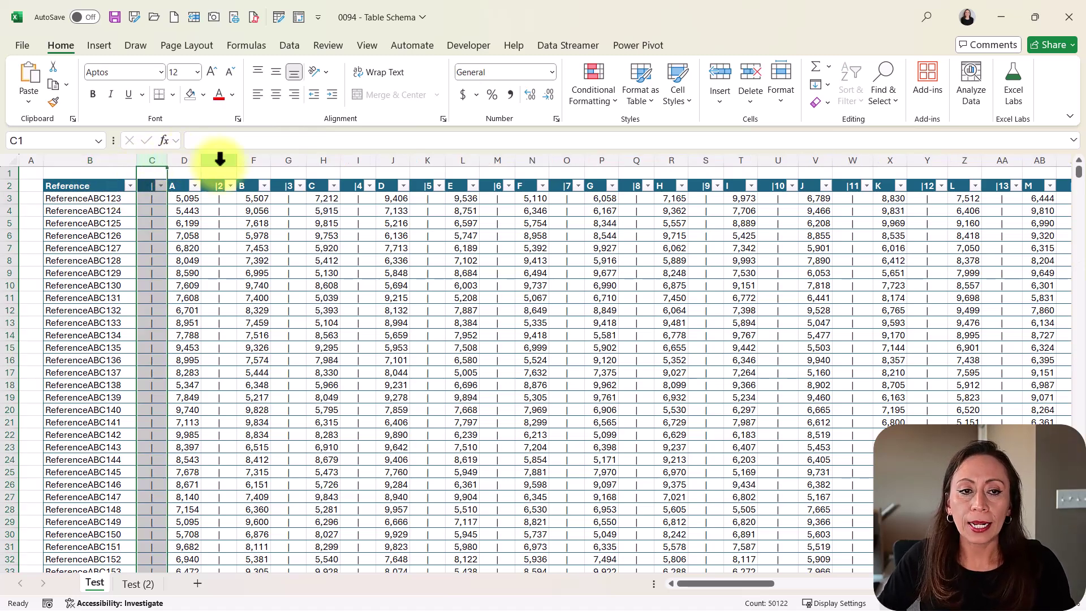
{"action": "left_click", "coordinate": [227, 160], "text": "ctrl"}
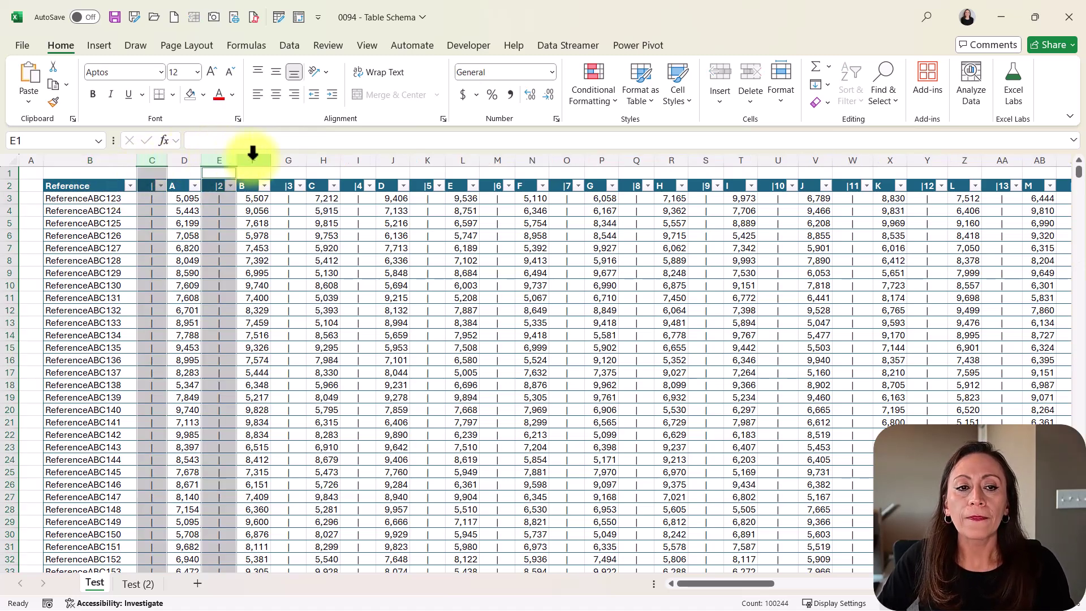
{"action": "left_click", "coordinate": [289, 161], "text": "ctrl"}
{"action": "left_click", "coordinate": [360, 160], "text": "ctrl"}
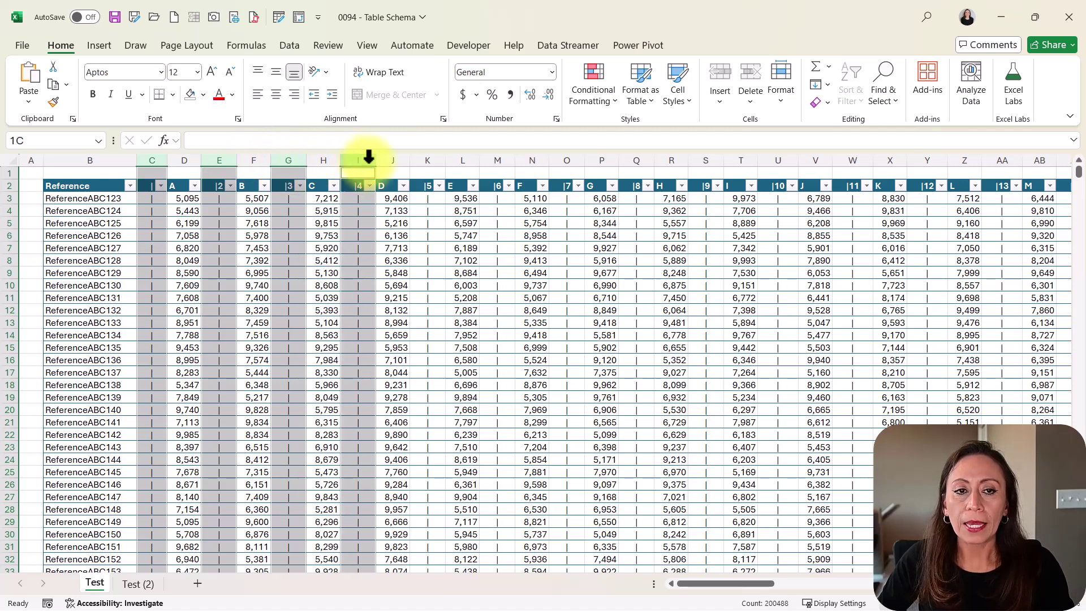
{"action": "left_click", "coordinate": [423, 159], "text": "ctrl"}
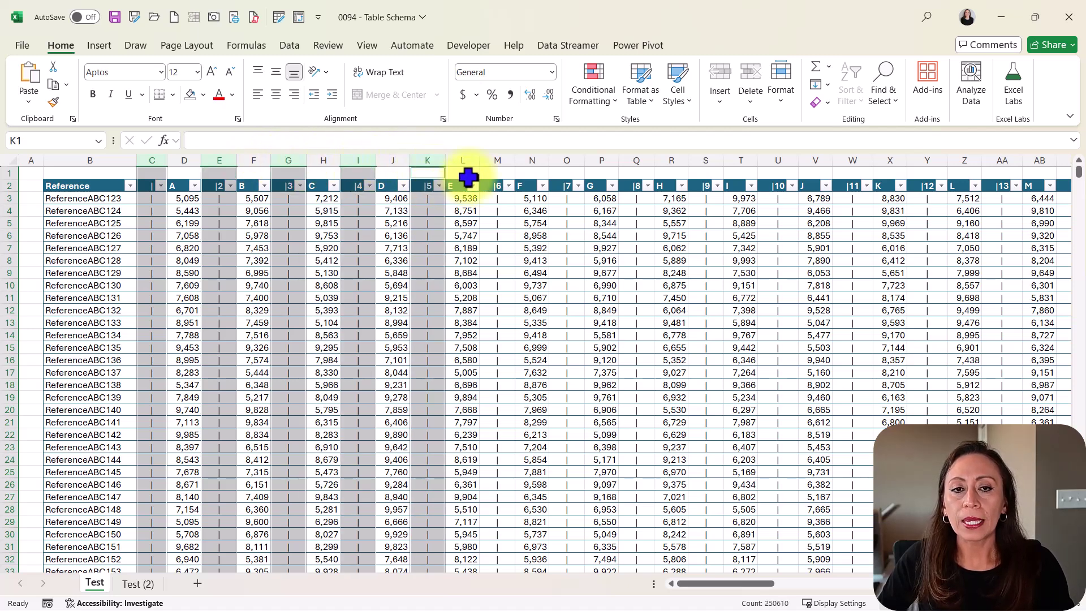
{"action": "left_click", "coordinate": [497, 157], "text": "ctrl"}
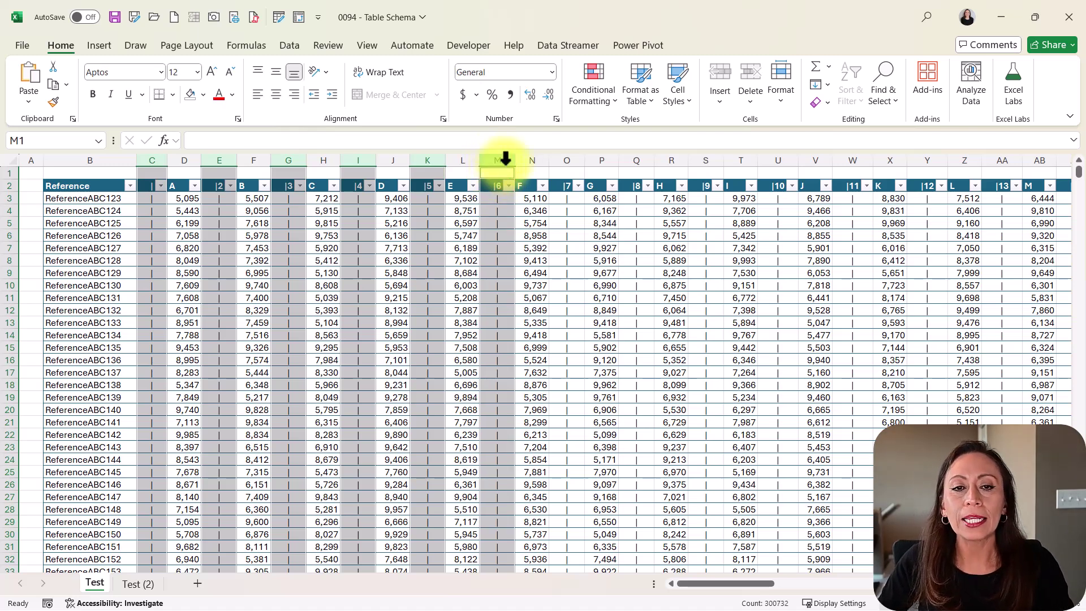
{"action": "left_click", "coordinate": [500, 160]}
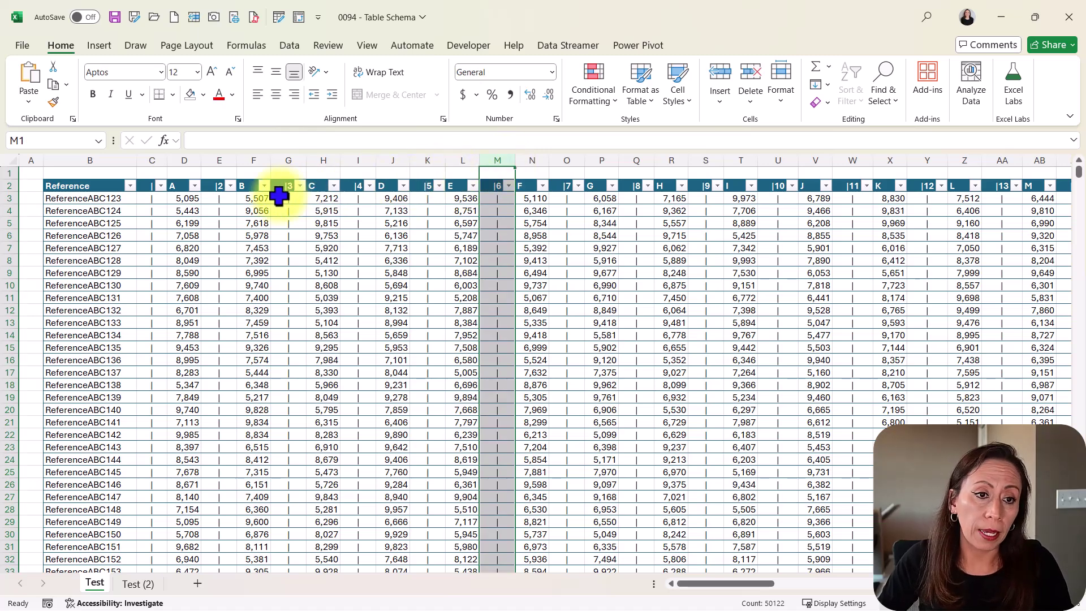
- Clear the selection and send the table to Power Query with Get Data from Table/Range
{"action": "left_click", "coordinate": [194, 200]}
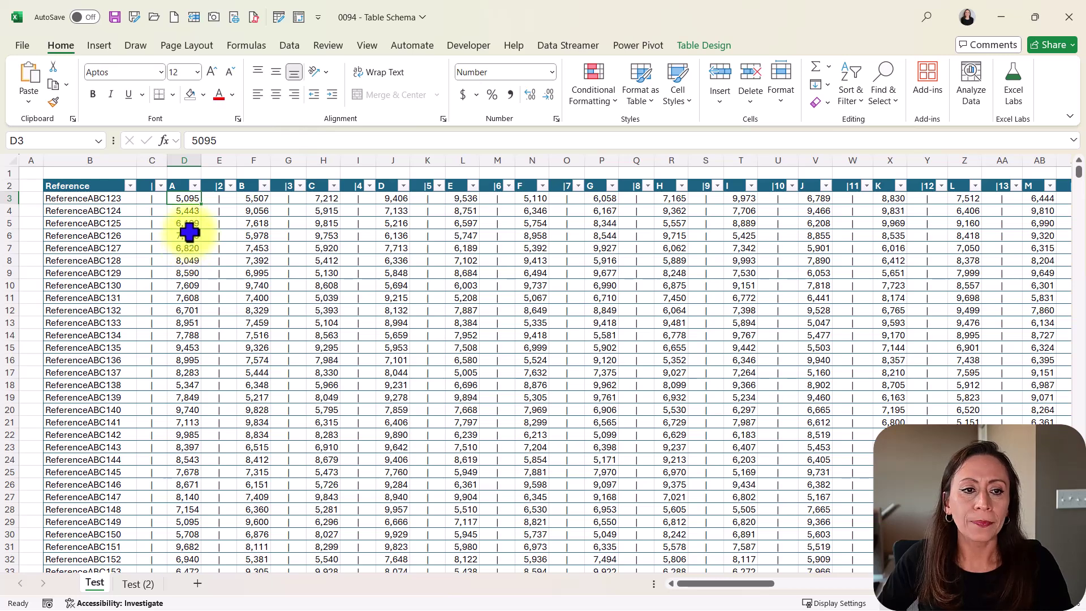
{"action": "right_click", "coordinate": [190, 236]}
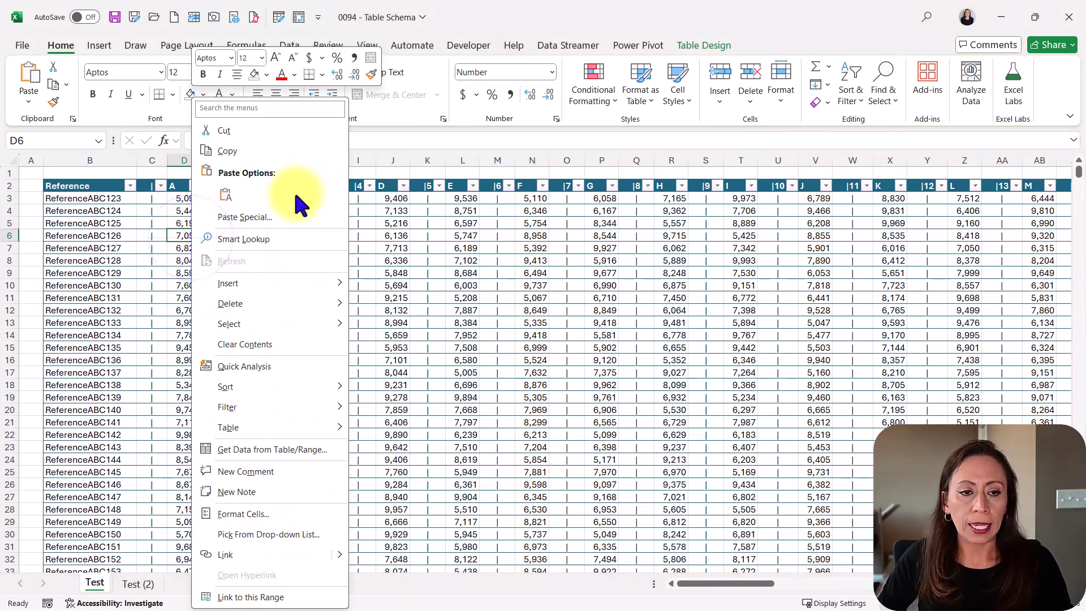
{"action": "left_click", "coordinate": [289, 448]}
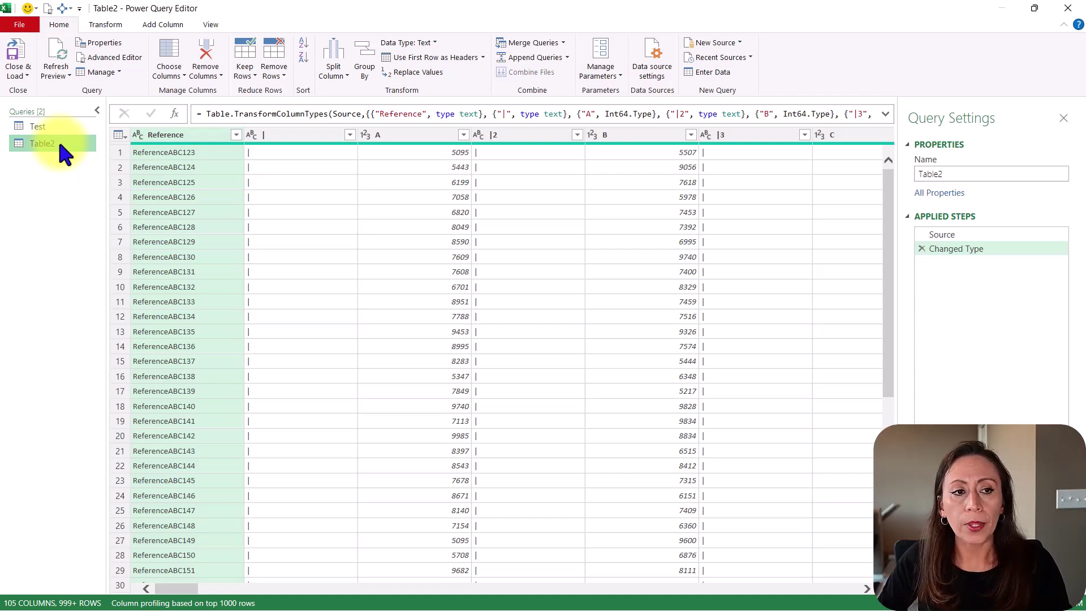
- Rename the Table2 query to Solved
{"action": "double_click", "coordinate": [59, 143]}
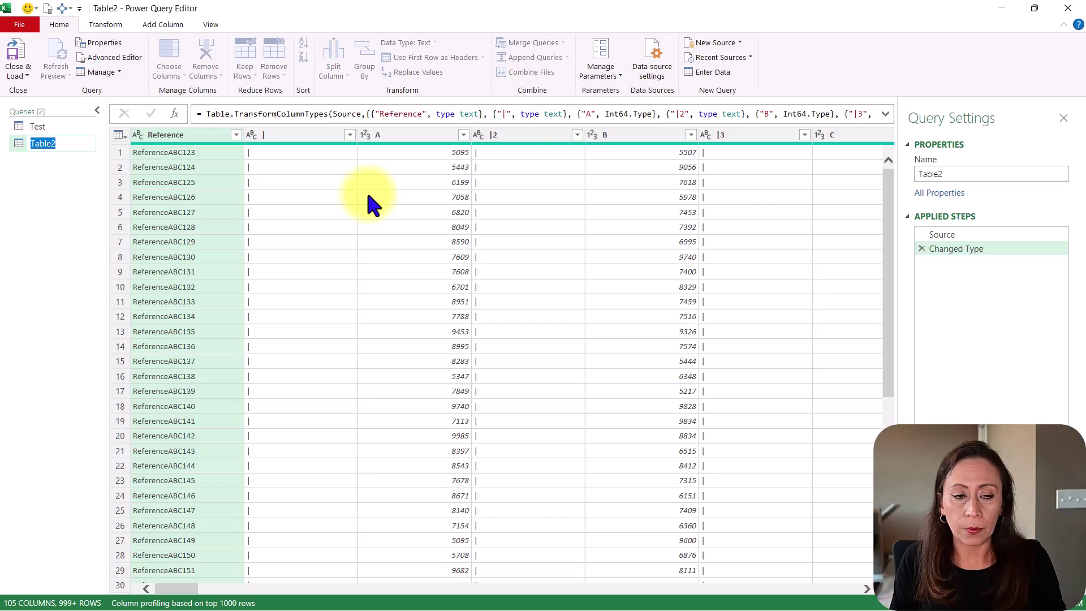
{"action": "type", "text": "Solved"}
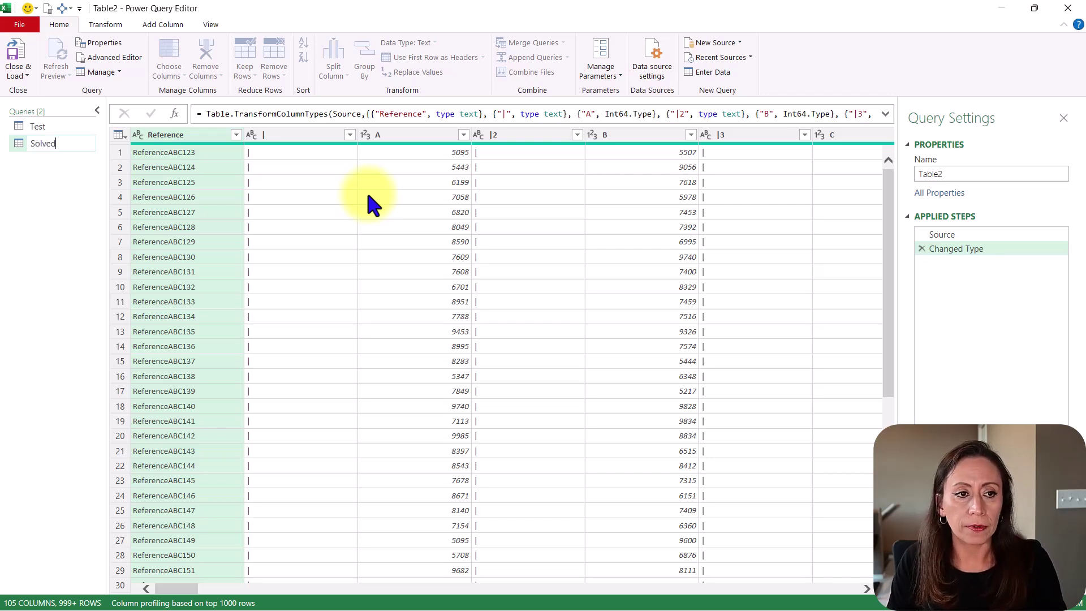
{"action": "key", "text": "Return"}
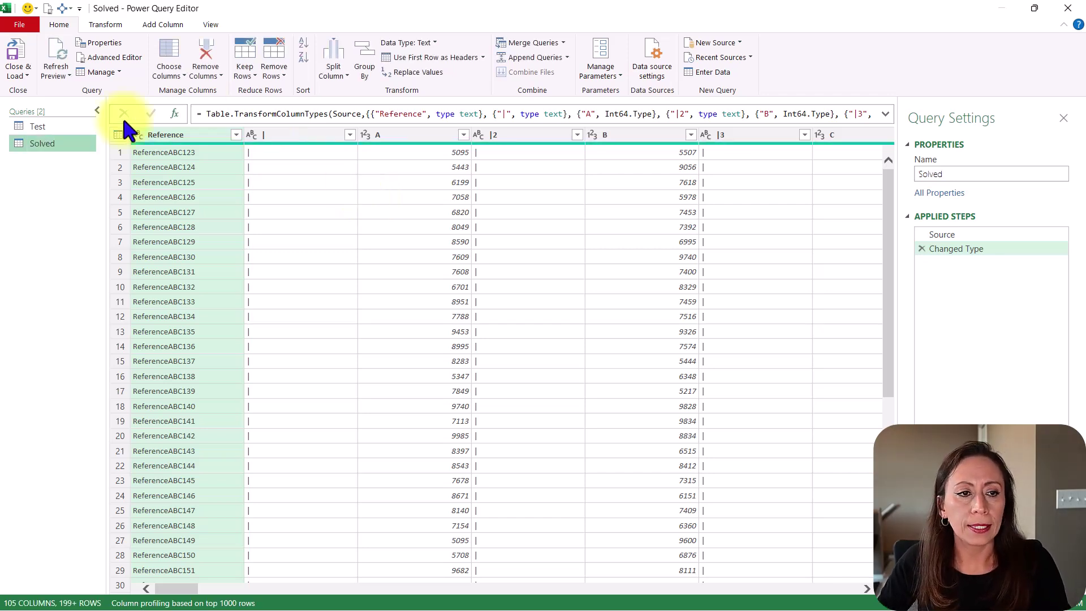
- Widen and enlarge the editor view, then delete the Changed Type step
{"action": "left_click", "coordinate": [100, 111]}
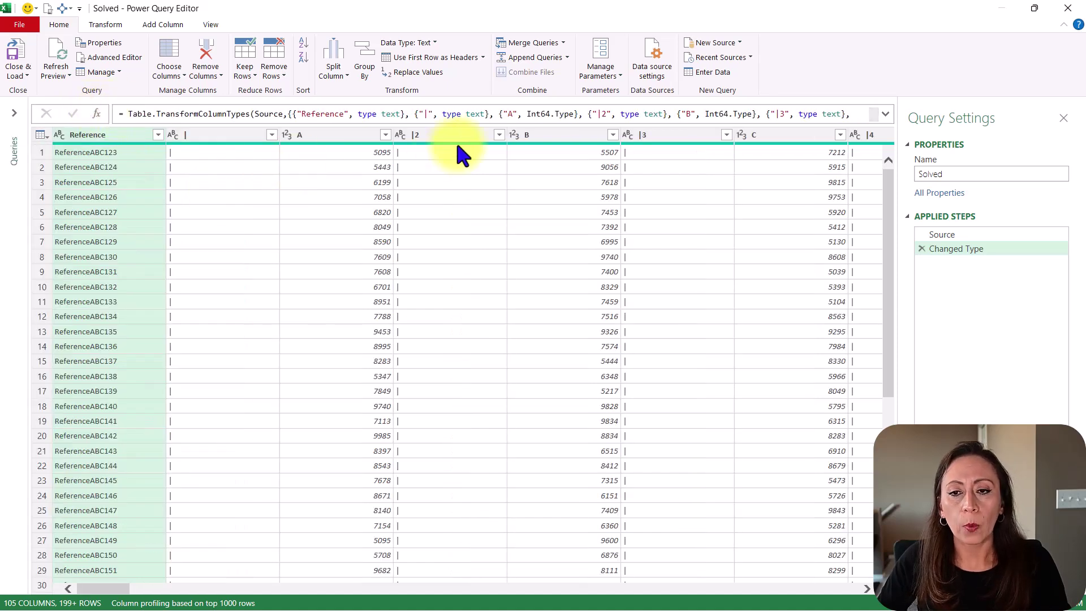
{"action": "key", "text": "ctrl+shift+plus"}
{"action": "key", "text": "ctrl+shift+plus"}
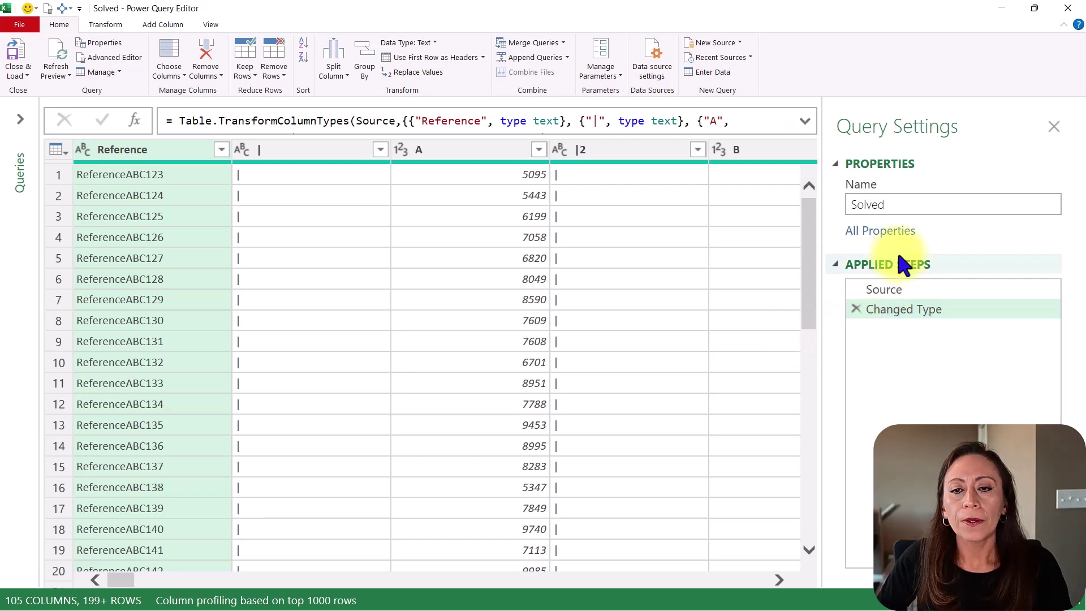
{"action": "left_click_drag", "start_coordinate": [827, 369], "coordinate": [877, 365]}
{"action": "left_click", "coordinate": [953, 306]}
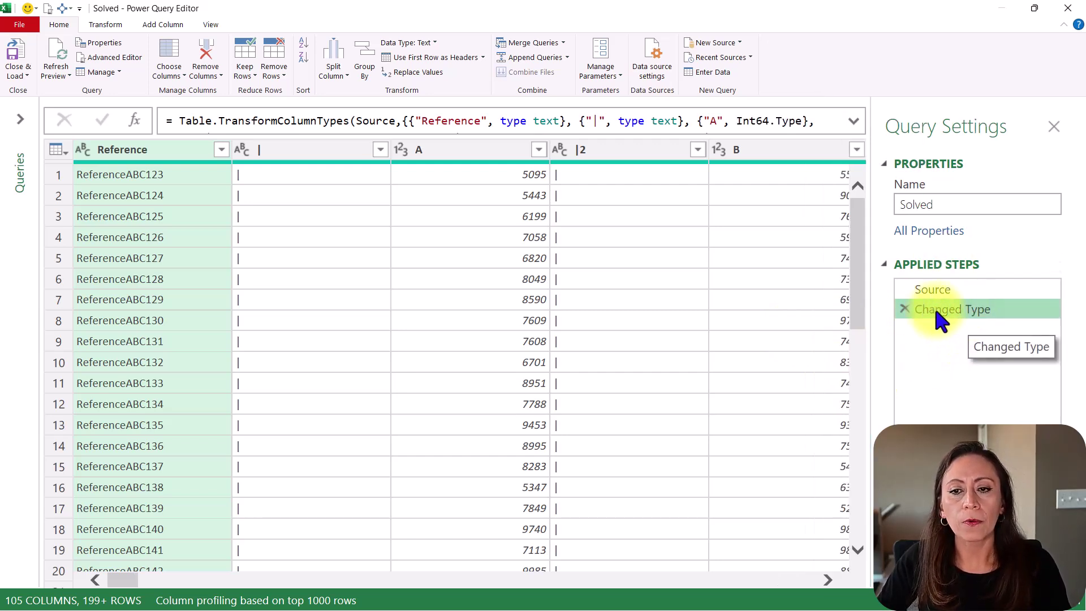
{"action": "key", "text": "Delete"}
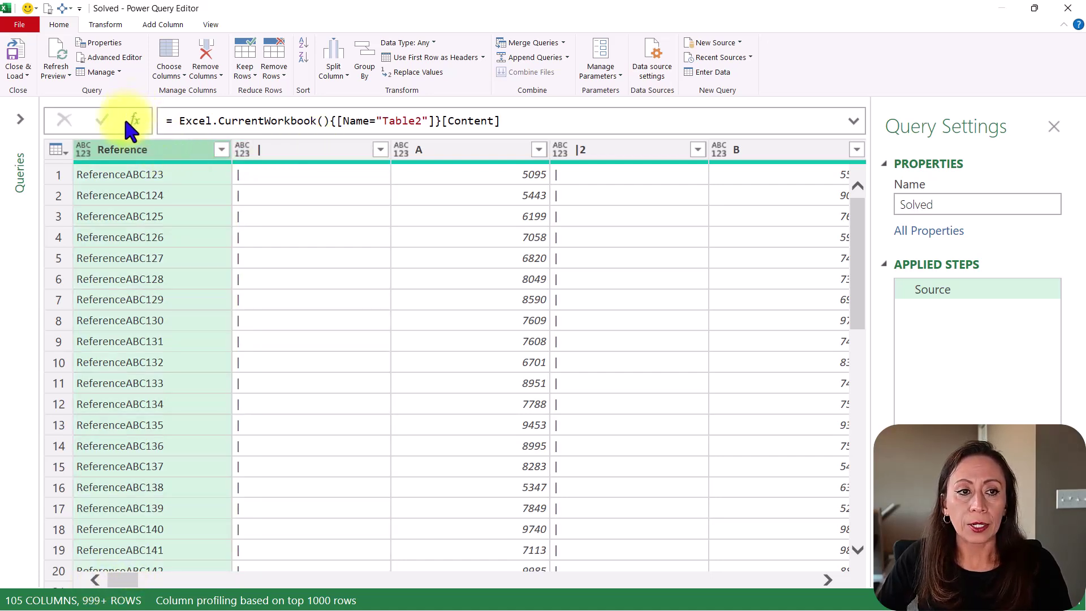
- Add a custom step with the formula = Table.Schema(Source)
{"action": "left_click", "coordinate": [134, 119]}
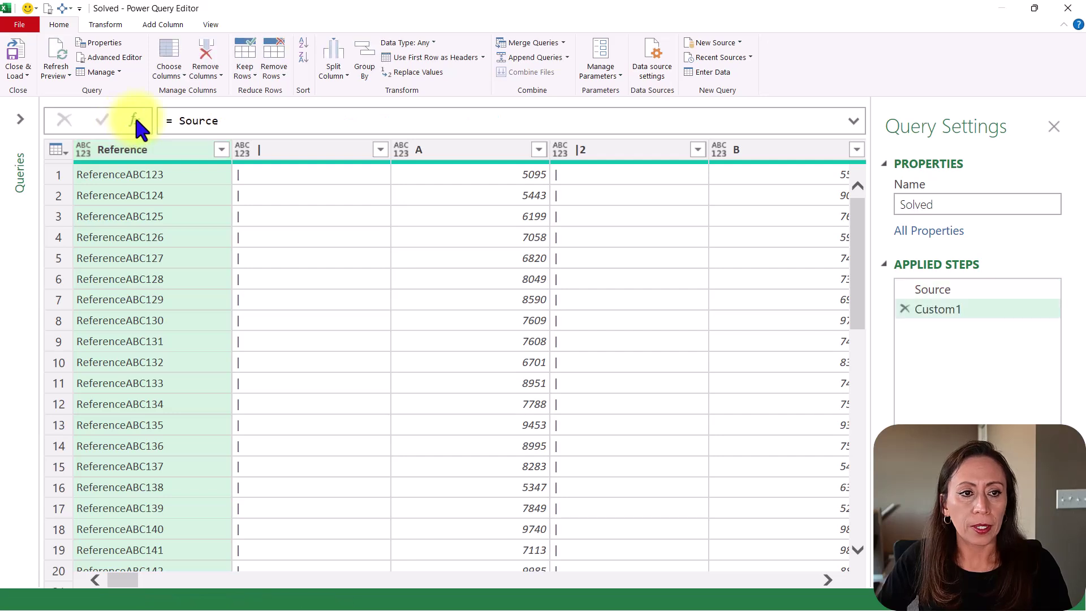
{"action": "left_click", "coordinate": [174, 121]}
{"action": "type", "text": "tas"}
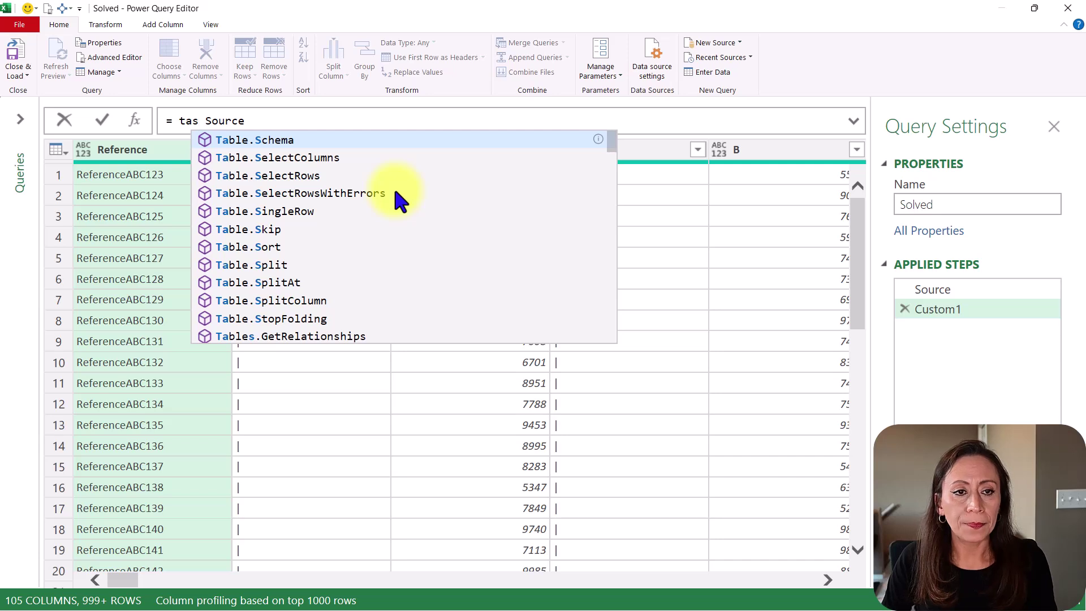
{"action": "key", "text": "Tab"}
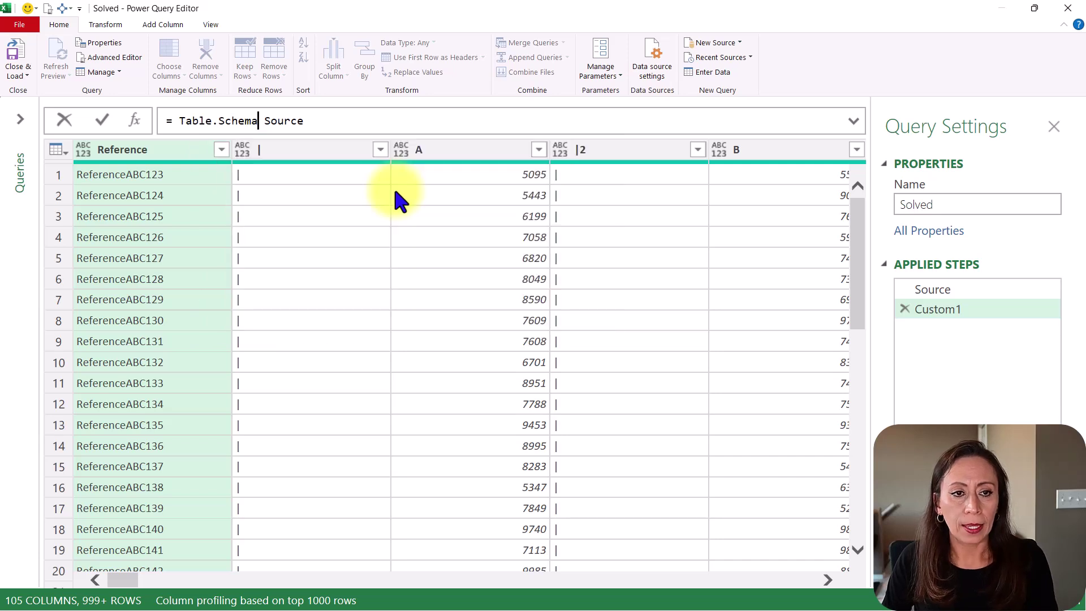
{"action": "key", "text": "Right"}
{"action": "type", "text": "("}
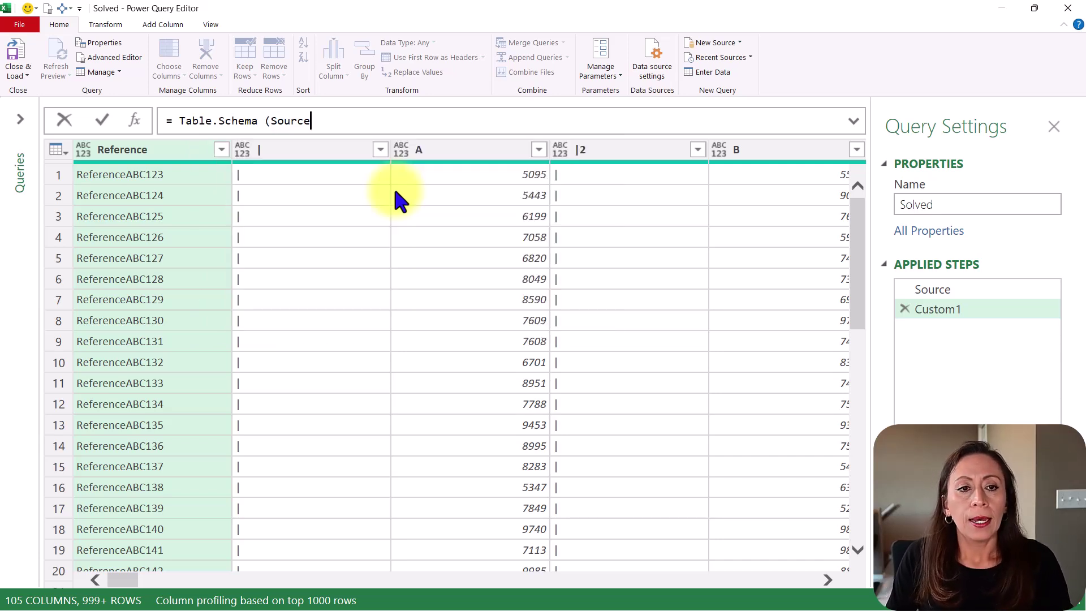
{"action": "type", "text": ")"}
{"action": "key", "text": "Return"}
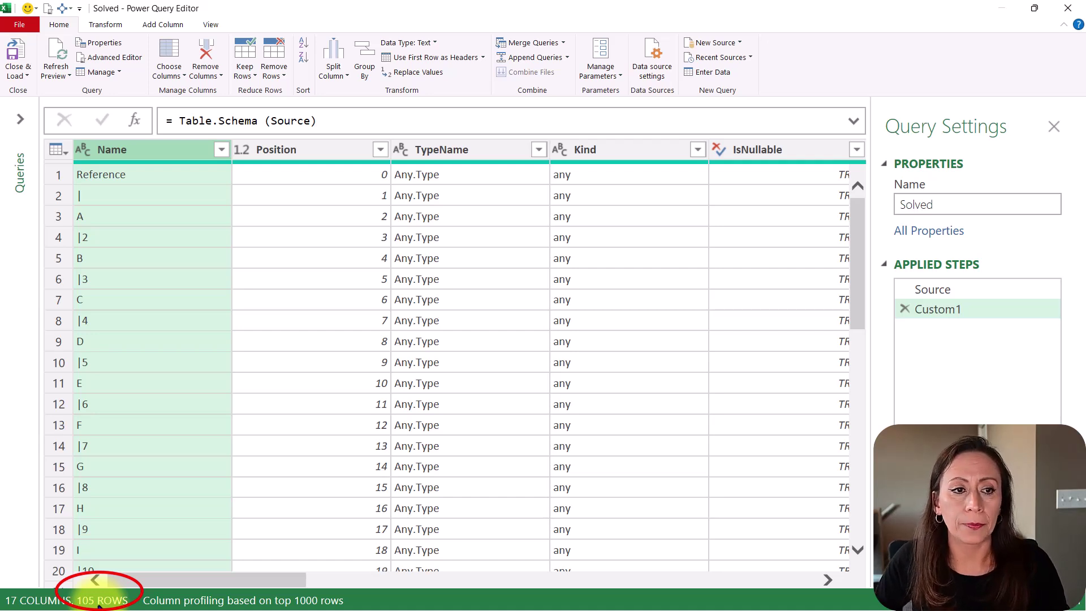
- Inspect the schema's Position, TypeName and Kind columns, then go back to the Source step
{"action": "left_click", "coordinate": [304, 148]}
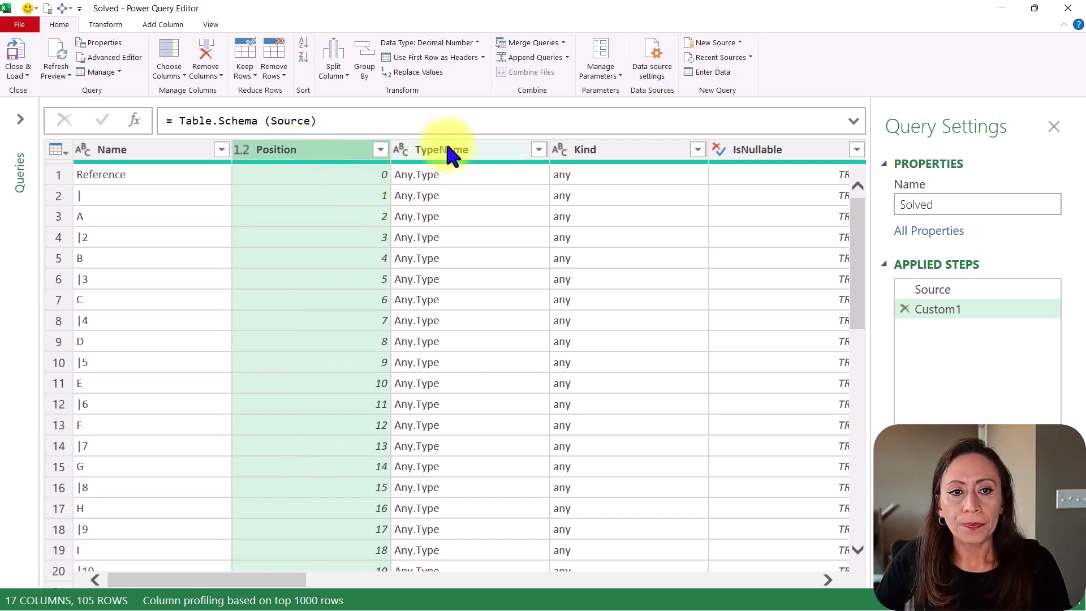
{"action": "left_click", "coordinate": [327, 176]}
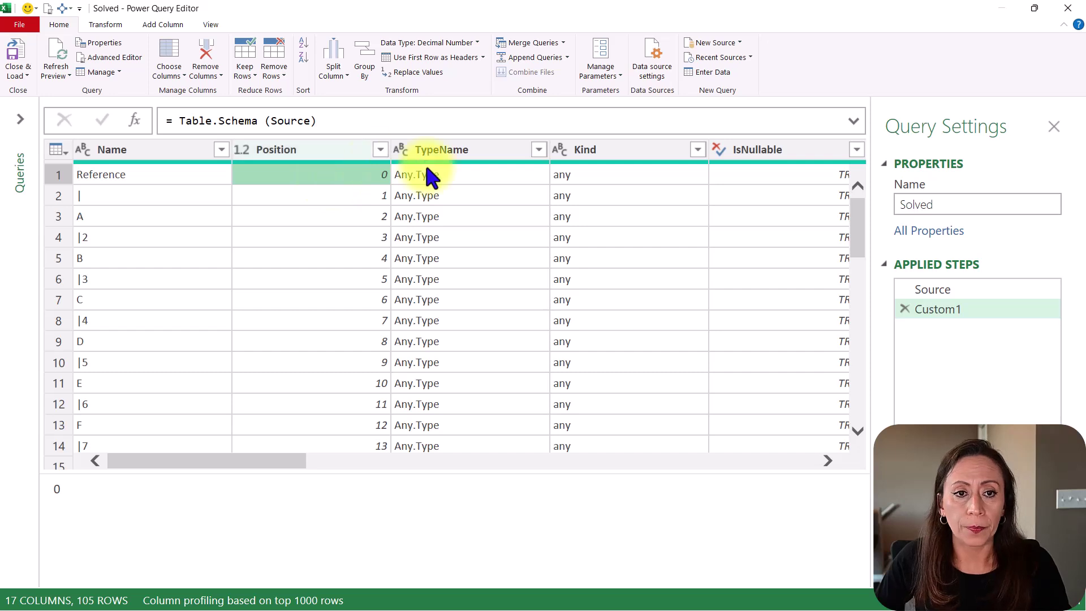
{"action": "left_click", "coordinate": [495, 151]}
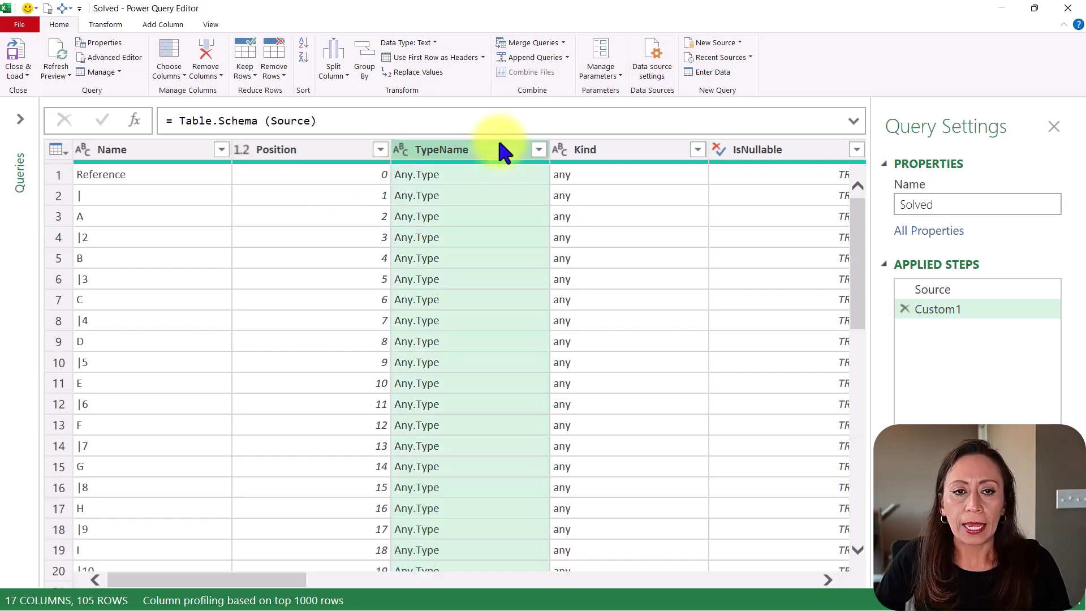
{"action": "left_click", "coordinate": [630, 152]}
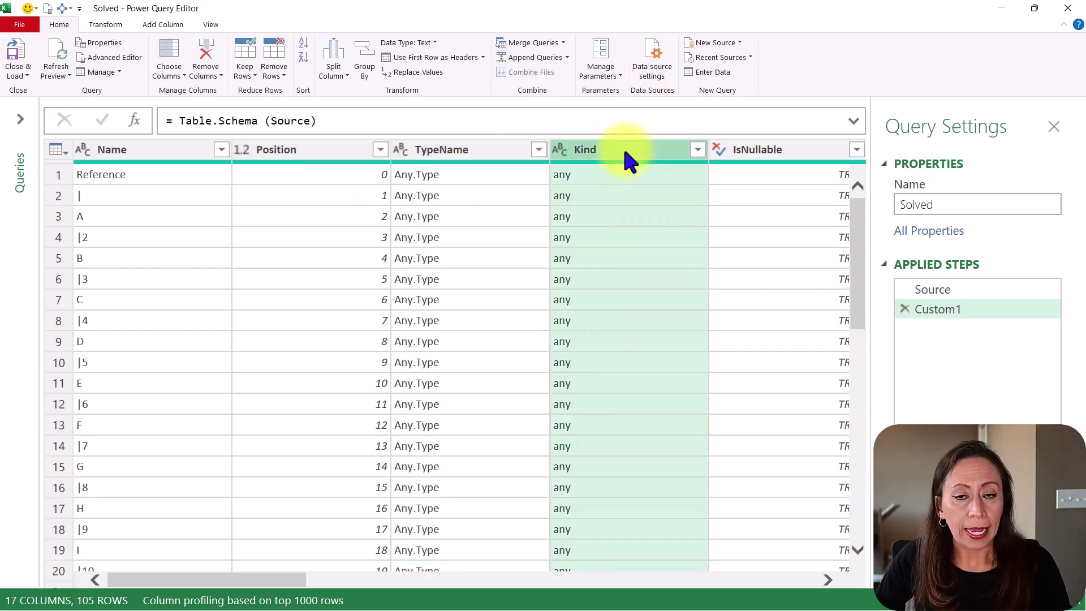
{"action": "left_click", "coordinate": [967, 288]}
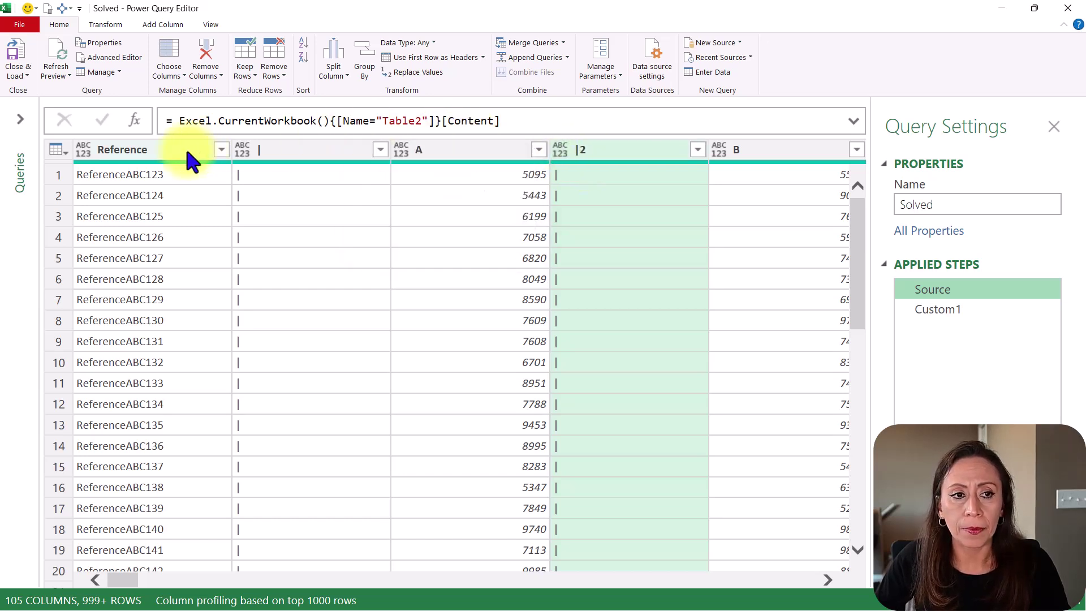
- Insert a type step making Reference text and column A a whole number
{"action": "left_click", "coordinate": [76, 149]}
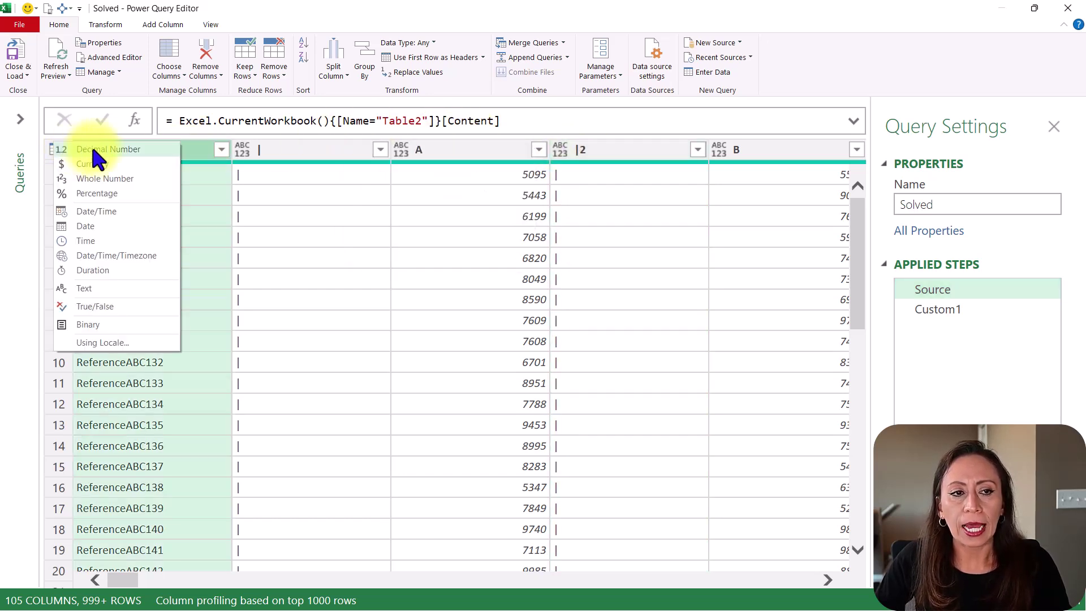
{"action": "left_click", "coordinate": [109, 286]}
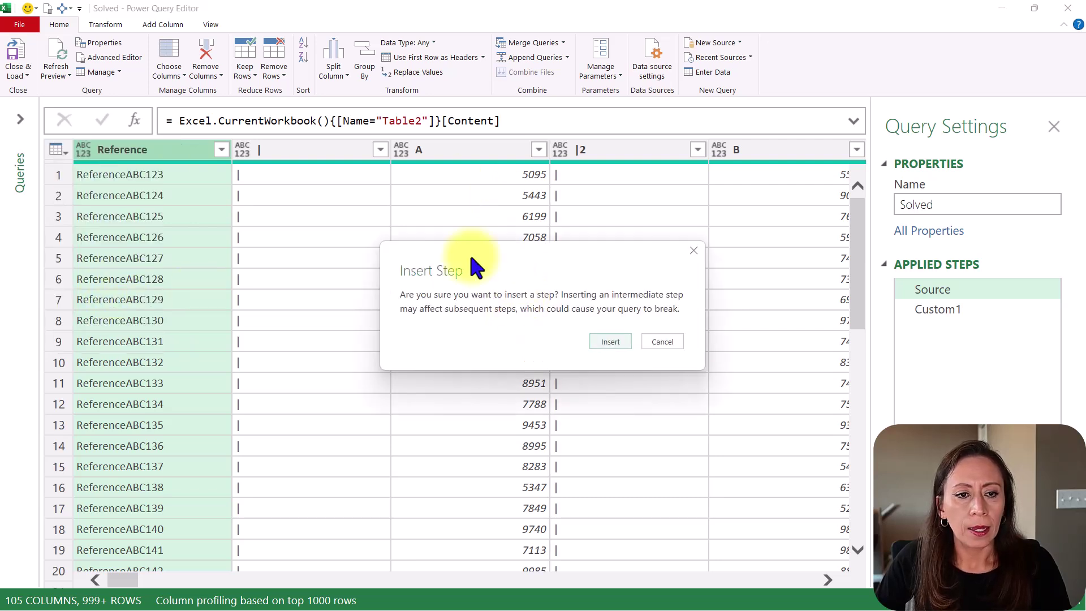
{"action": "left_click", "coordinate": [604, 341]}
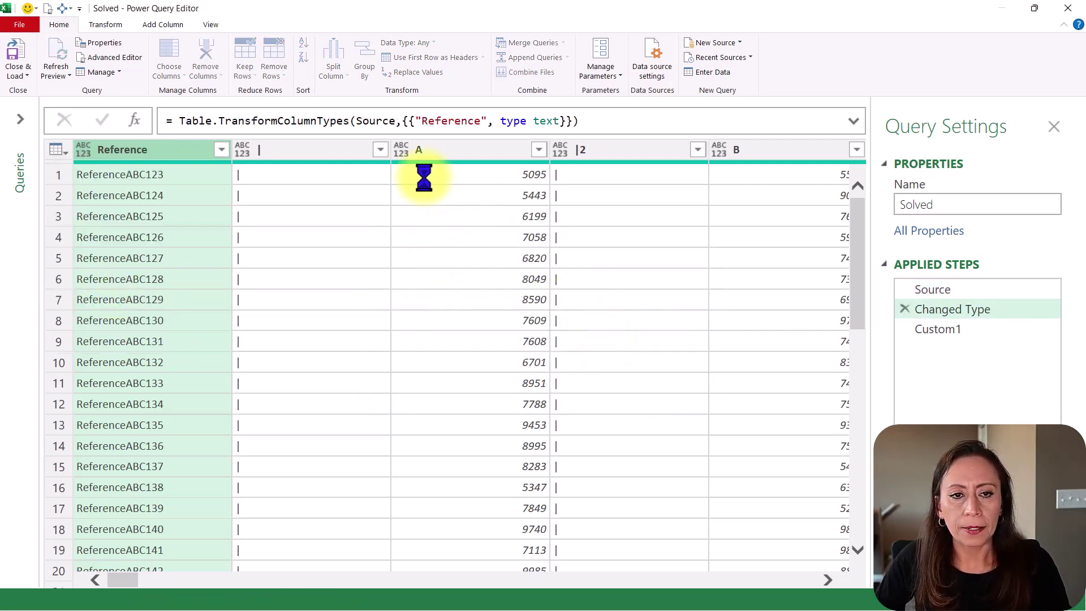
{"action": "left_click", "coordinate": [400, 149]}
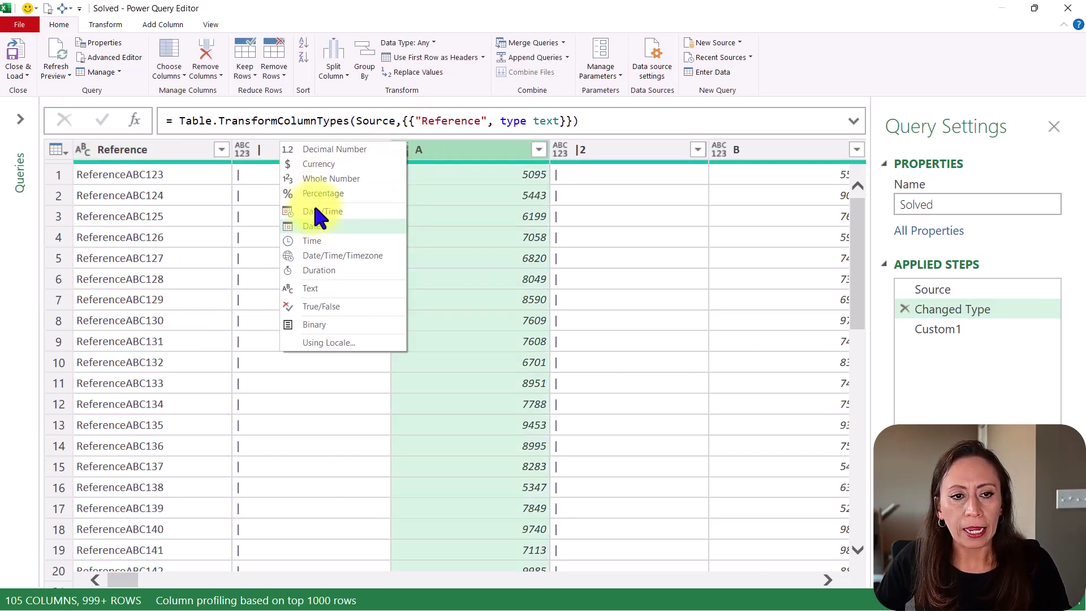
{"action": "left_click", "coordinate": [331, 178]}
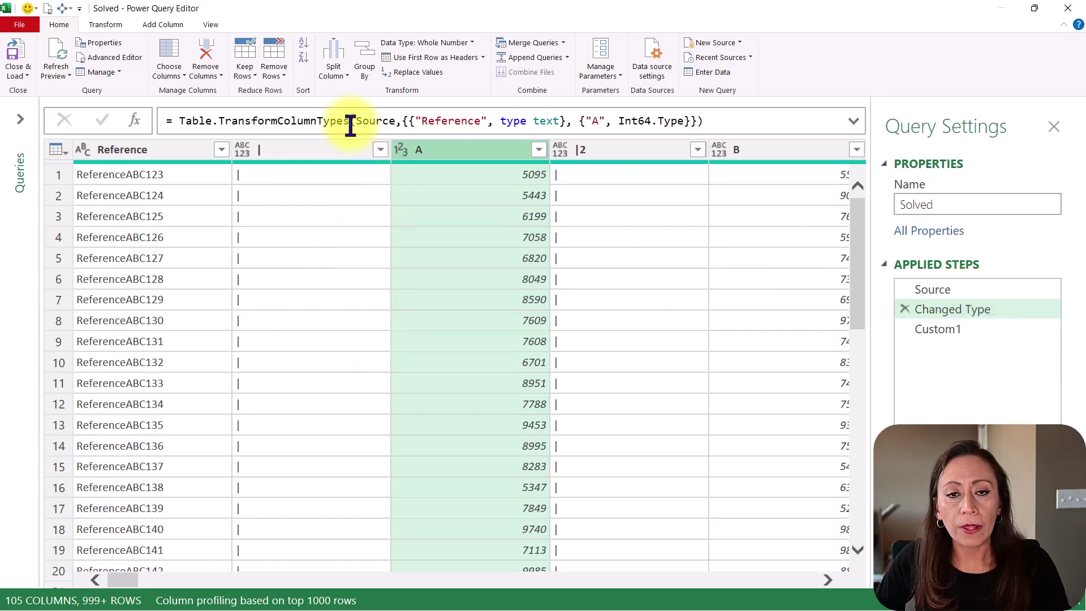
- Select the Reference column and view the Custom1 step's schema output
{"action": "left_click", "coordinate": [115, 152]}
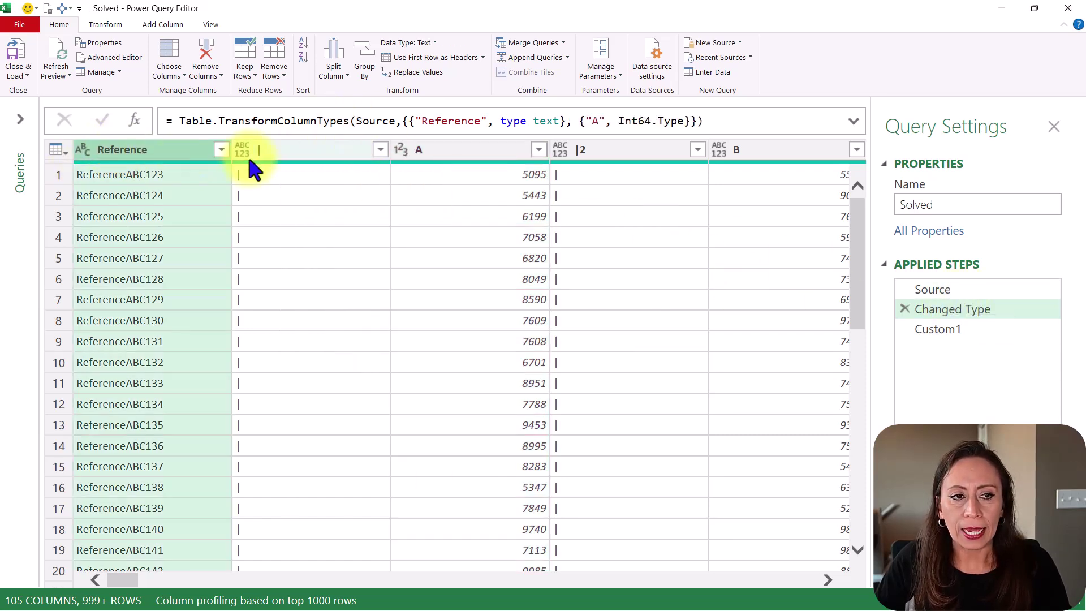
{"action": "left_click", "coordinate": [455, 153]}
{"action": "left_click", "coordinate": [987, 330]}
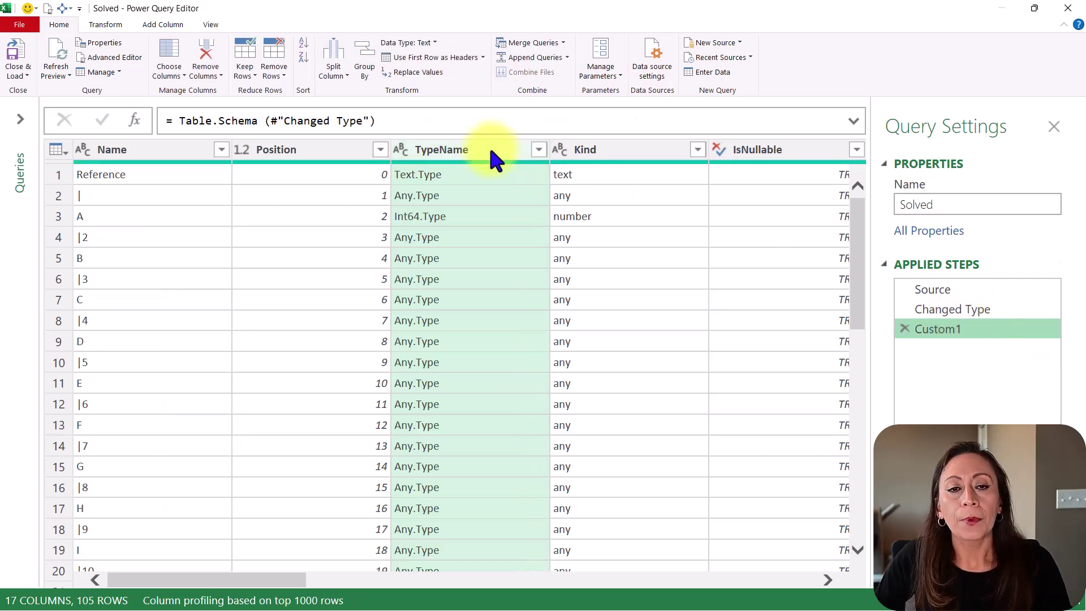
- Confirm Reference is Text.Type/text and A is Int64.Type/number, then return to Changed Type
{"action": "left_click", "coordinate": [604, 149]}
{"action": "left_click", "coordinate": [57, 176]}
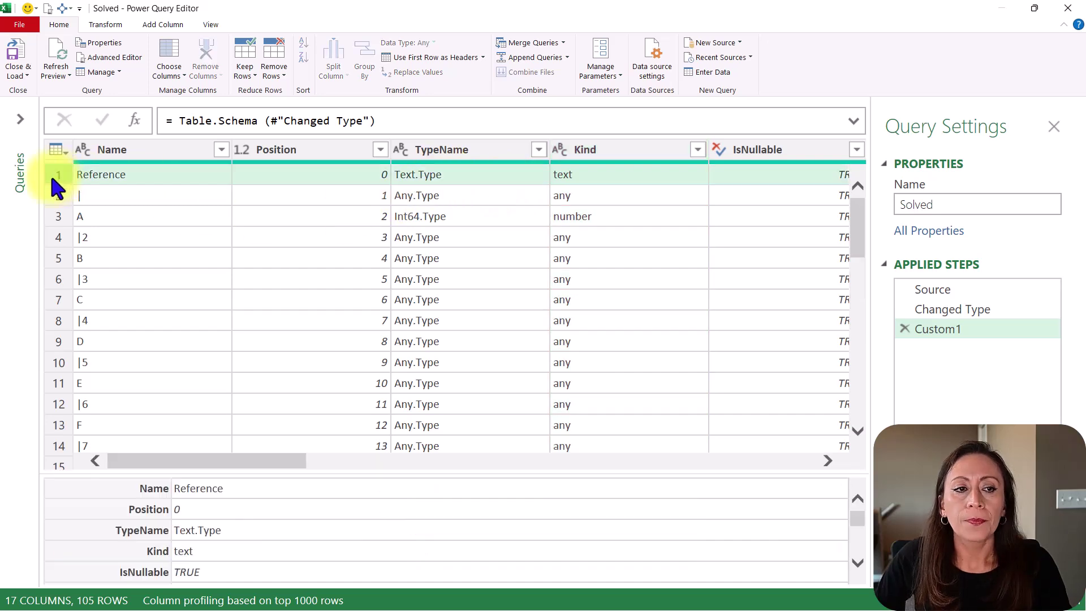
{"action": "left_click", "coordinate": [472, 173]}
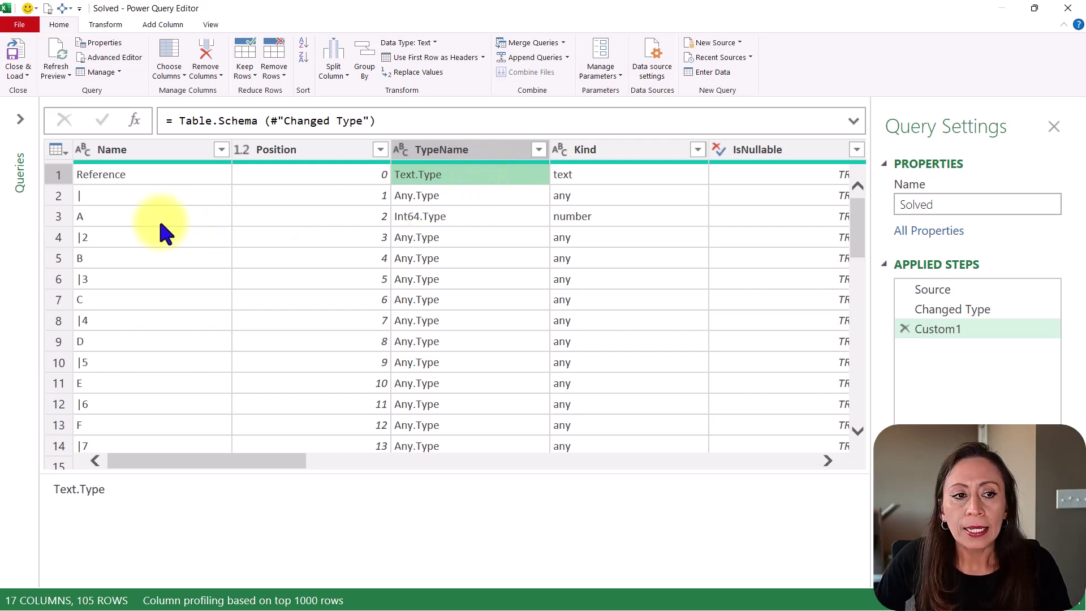
{"action": "left_click", "coordinate": [59, 216]}
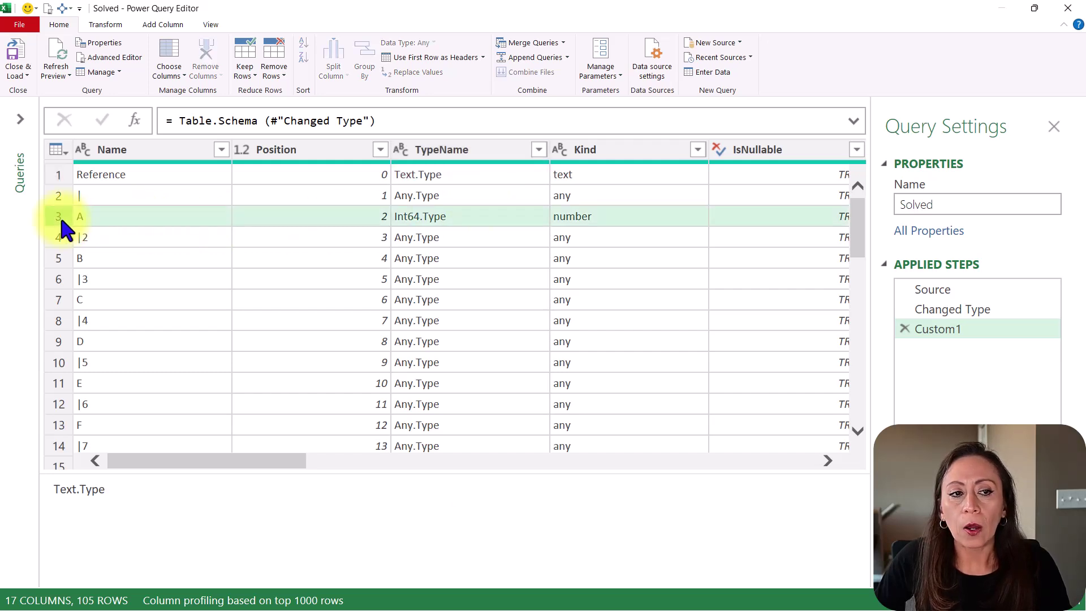
{"action": "left_click", "coordinate": [478, 221]}
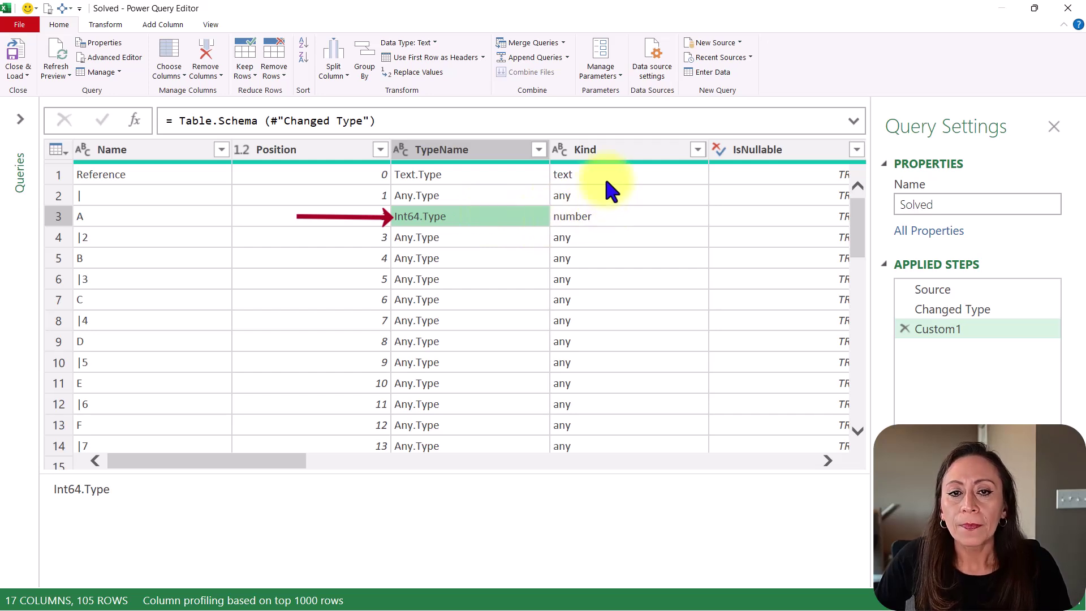
{"action": "left_click", "coordinate": [619, 179]}
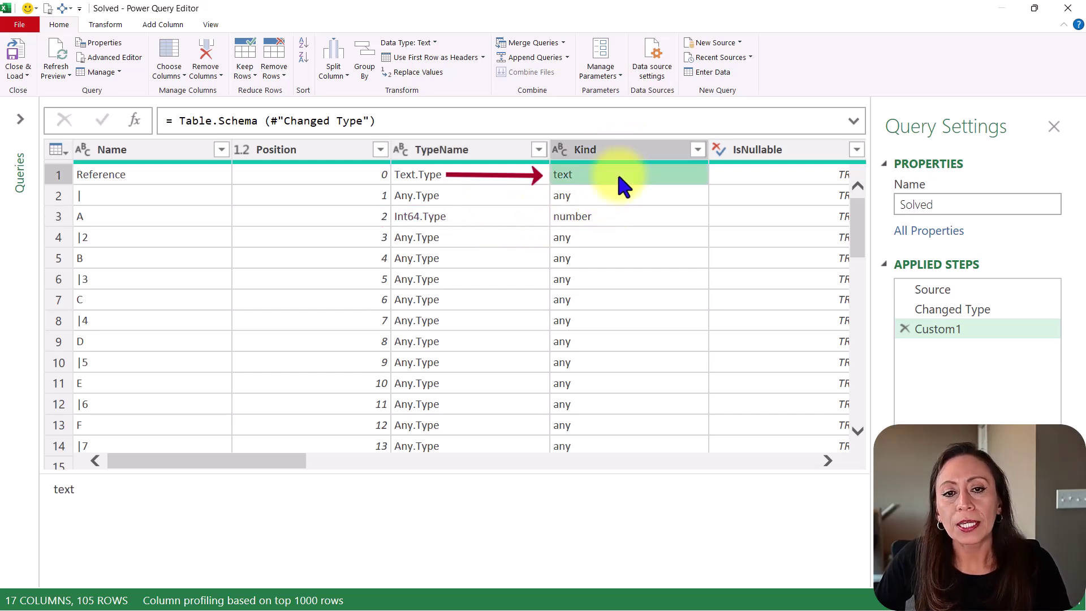
{"action": "left_click", "coordinate": [664, 223]}
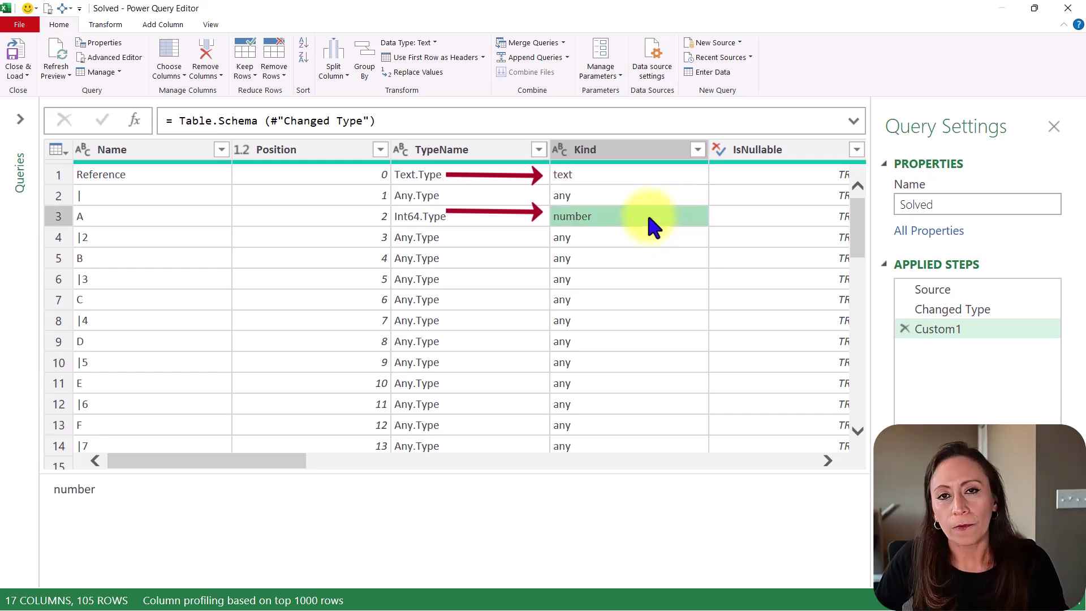
{"action": "left_click_drag", "start_coordinate": [925, 309], "coordinate": [592, 211]}
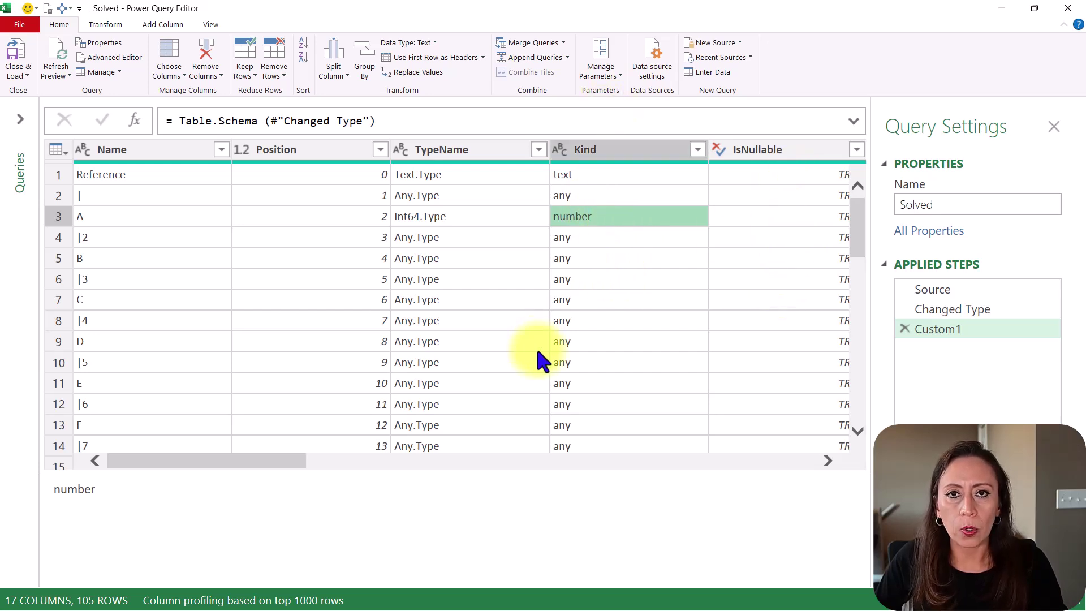
- Delete the Changed Type step so every schema column shows Any.Type, then select Position
{"action": "left_click", "coordinate": [974, 309]}
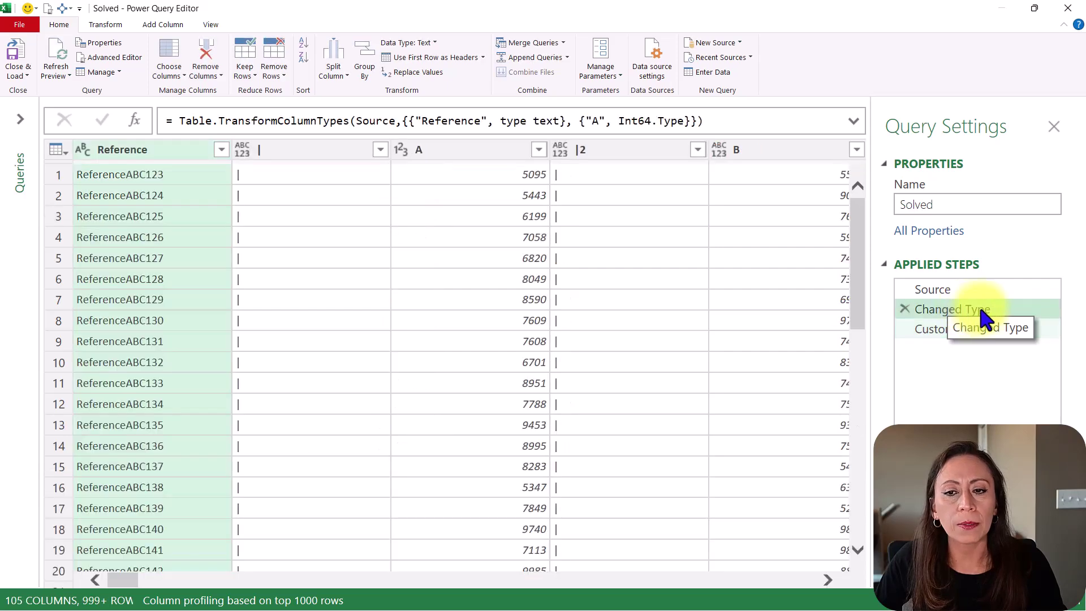
{"action": "left_click", "coordinate": [903, 309]}
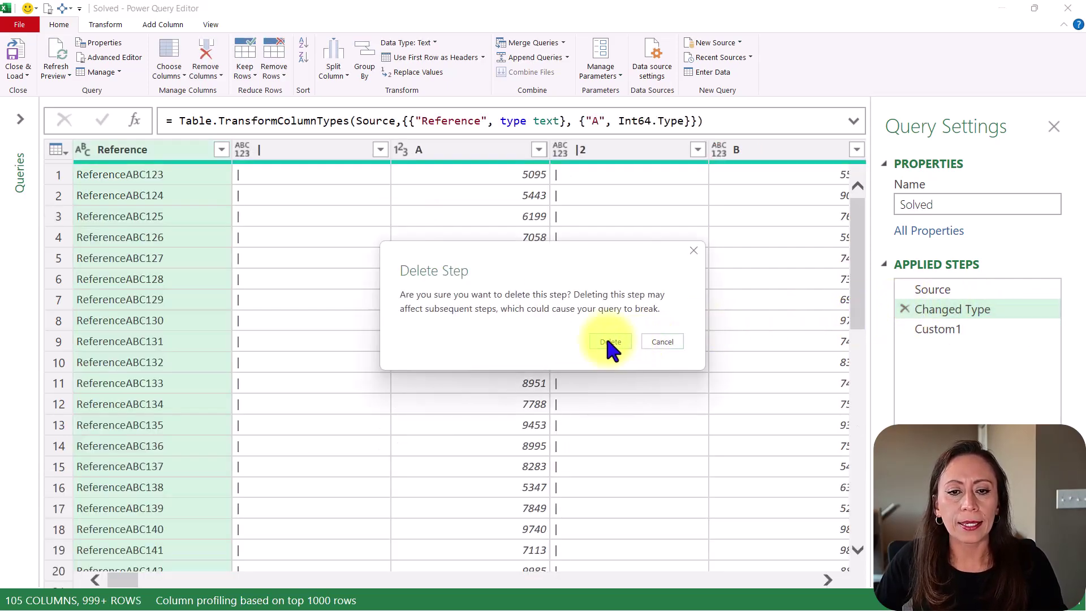
{"action": "left_click", "coordinate": [605, 341]}
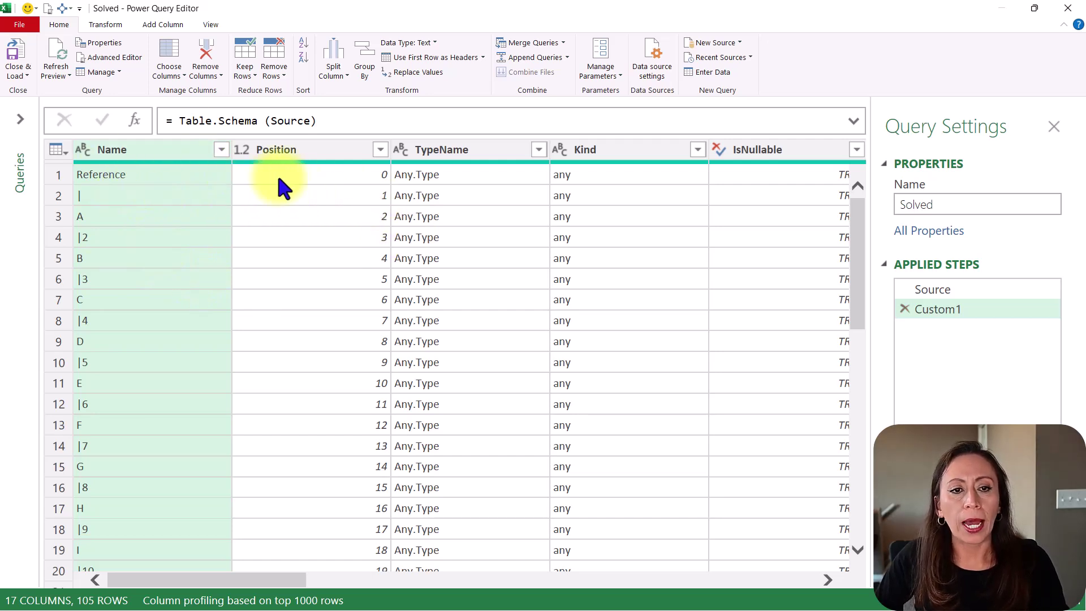
{"action": "left_click", "coordinate": [335, 152]}
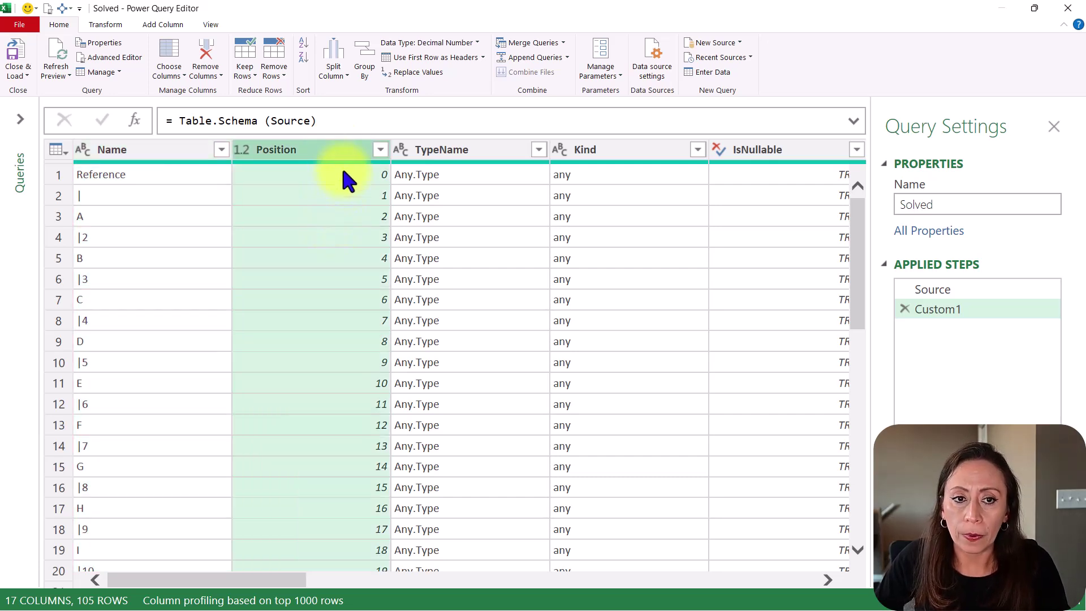
- Add a Custom2 step starting the formula = Table.SelectRows(Custom1
{"action": "left_click", "coordinate": [132, 115]}
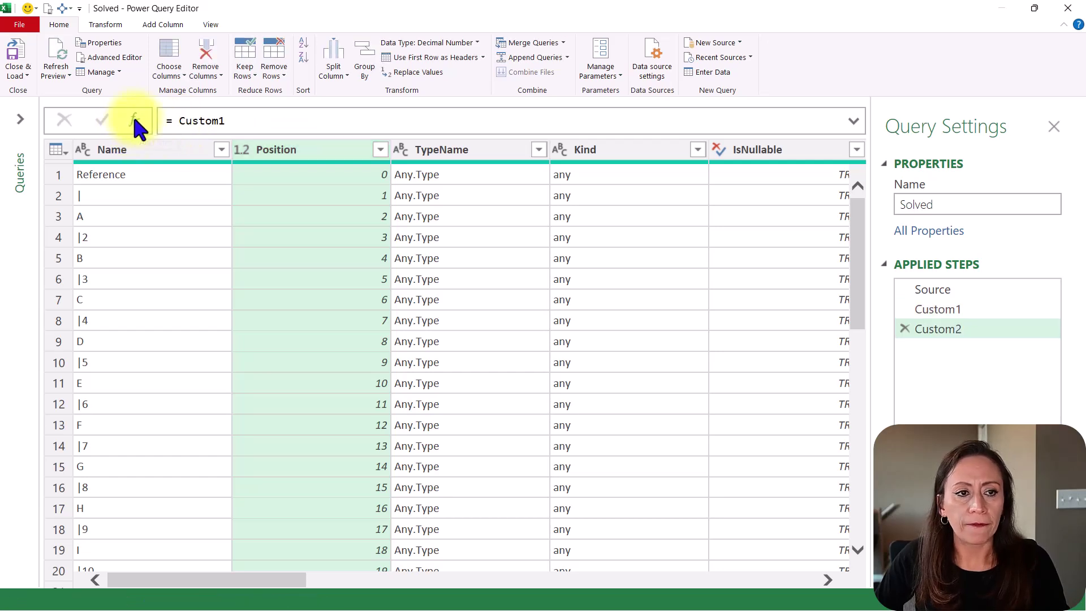
{"action": "left_click", "coordinate": [174, 121]}
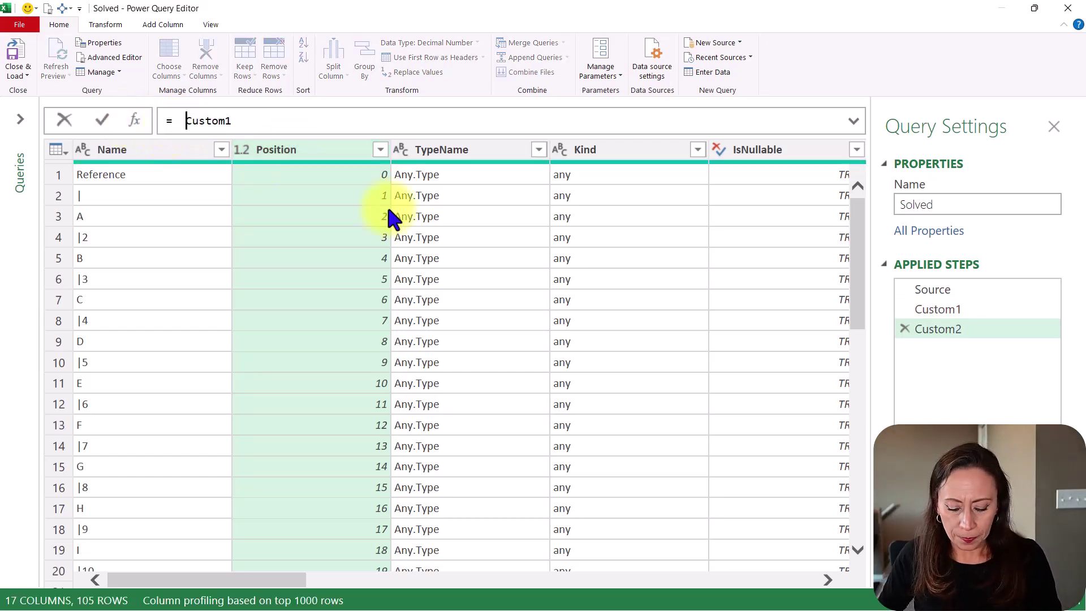
{"action": "type", "text": "tase"}
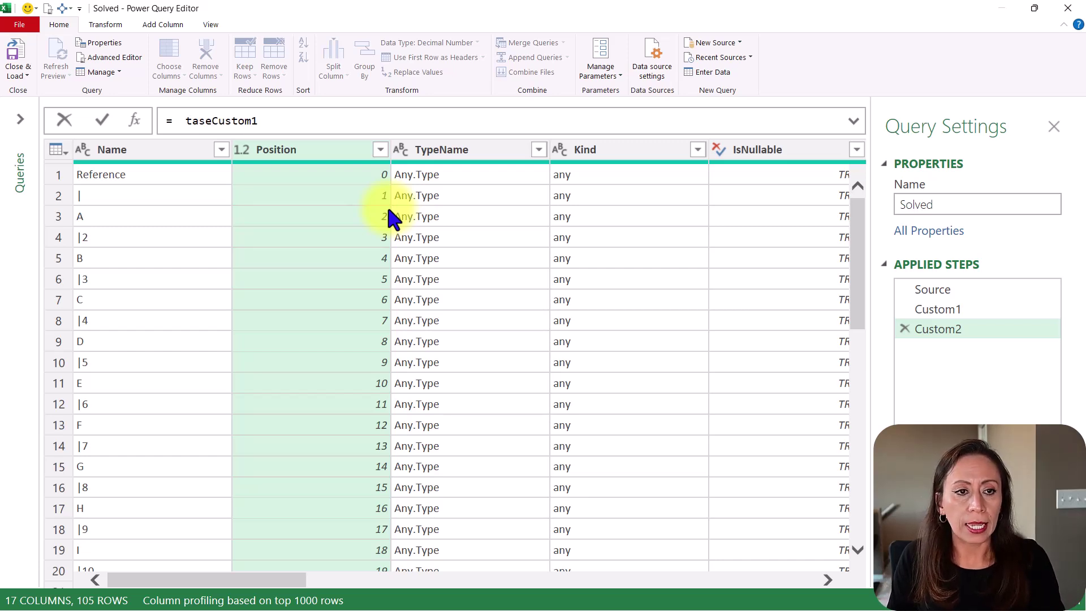
{"action": "key", "text": "Left"}
{"action": "key", "text": "ctrl+space"}
{"action": "key", "text": "Tab"}
{"action": "key", "text": "Right"}
{"action": "type", "text": "("}
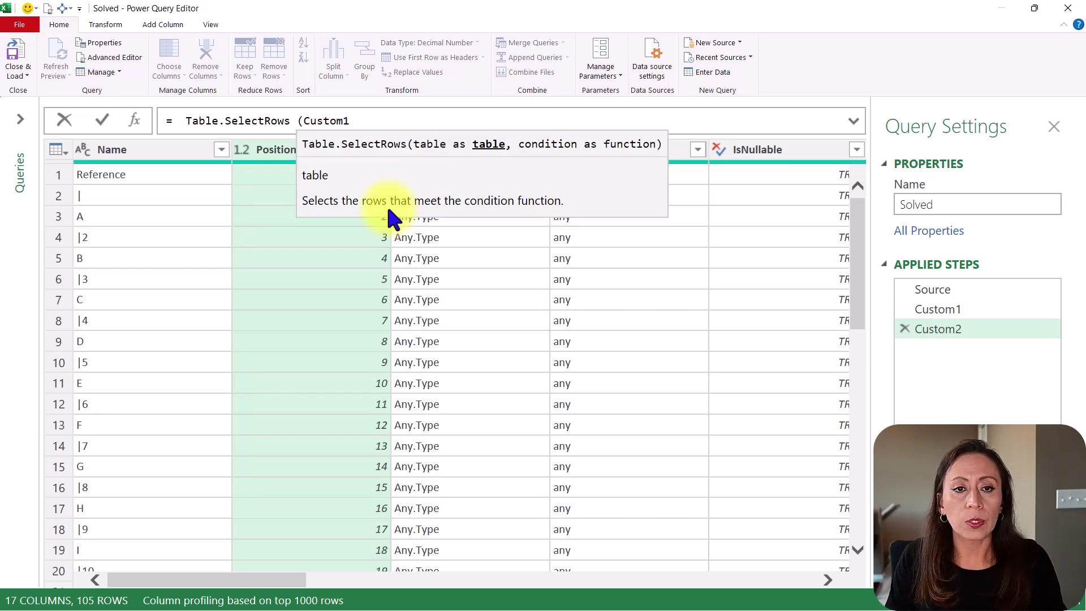
{"action": "key", "text": "End"}
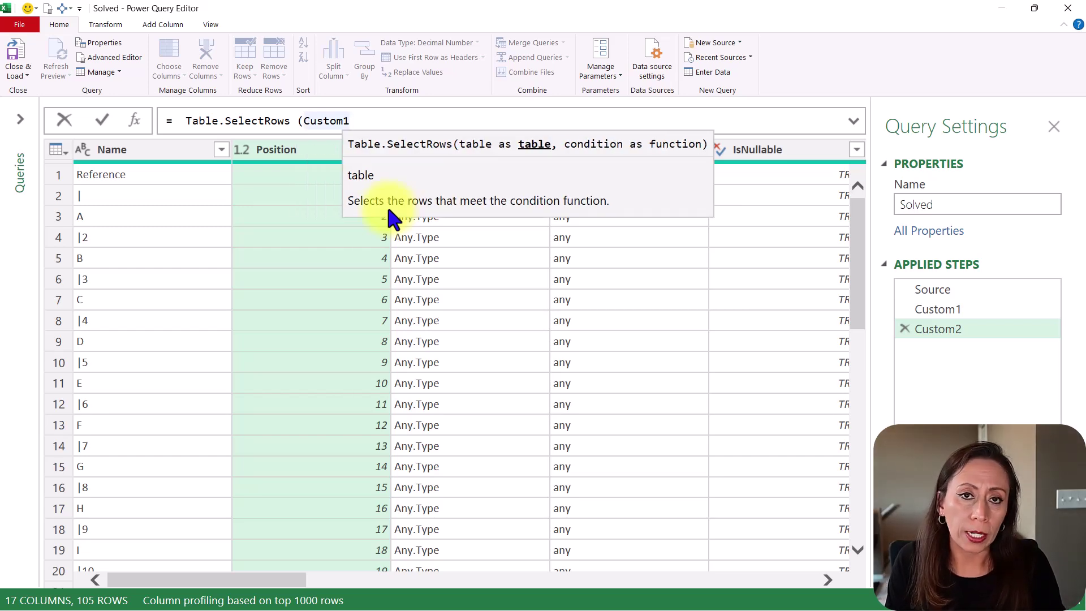
- Complete the filter with each Number.IsEven([Position]) and apply it
{"action": "type", "text": ","}
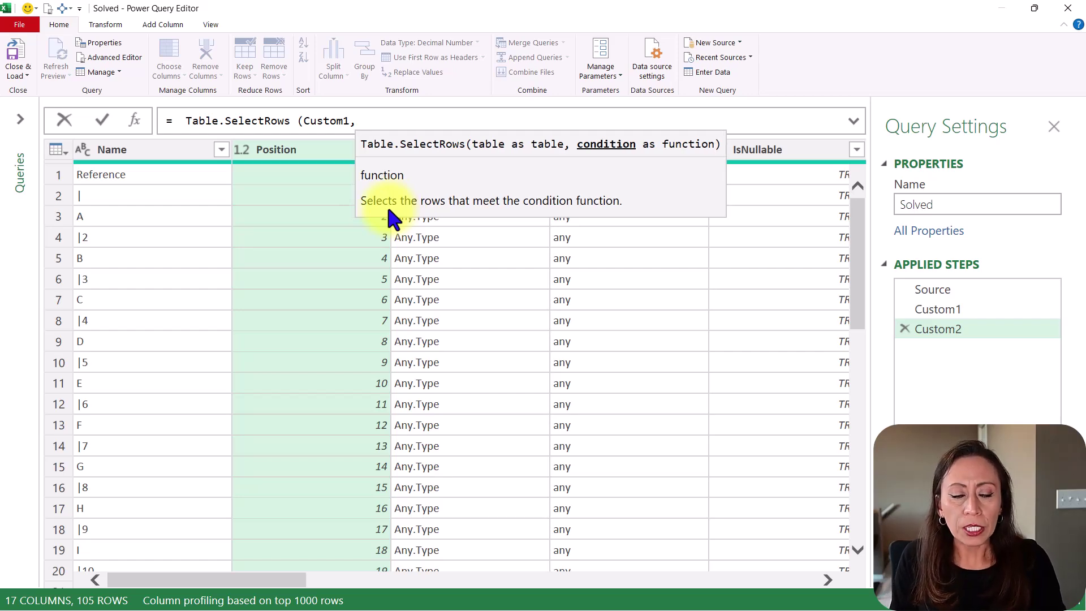
{"action": "type", "text": " each "}
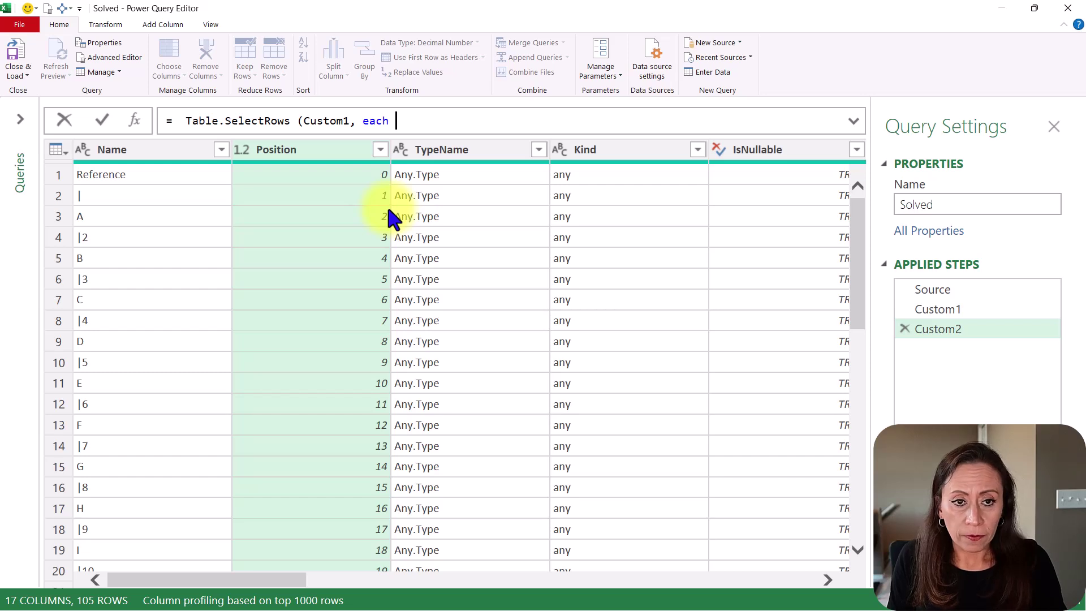
{"action": "type", "text": "nu"}
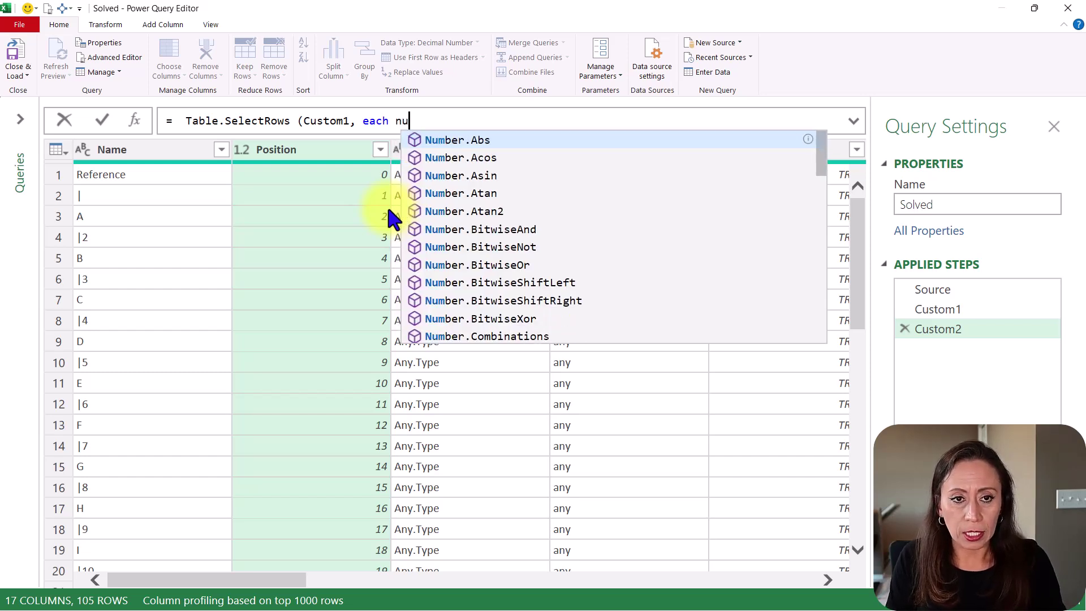
{"action": "type", "text": "mis"}
{"action": "key", "text": "BackSpace"}
{"action": "type", "text": "is"}
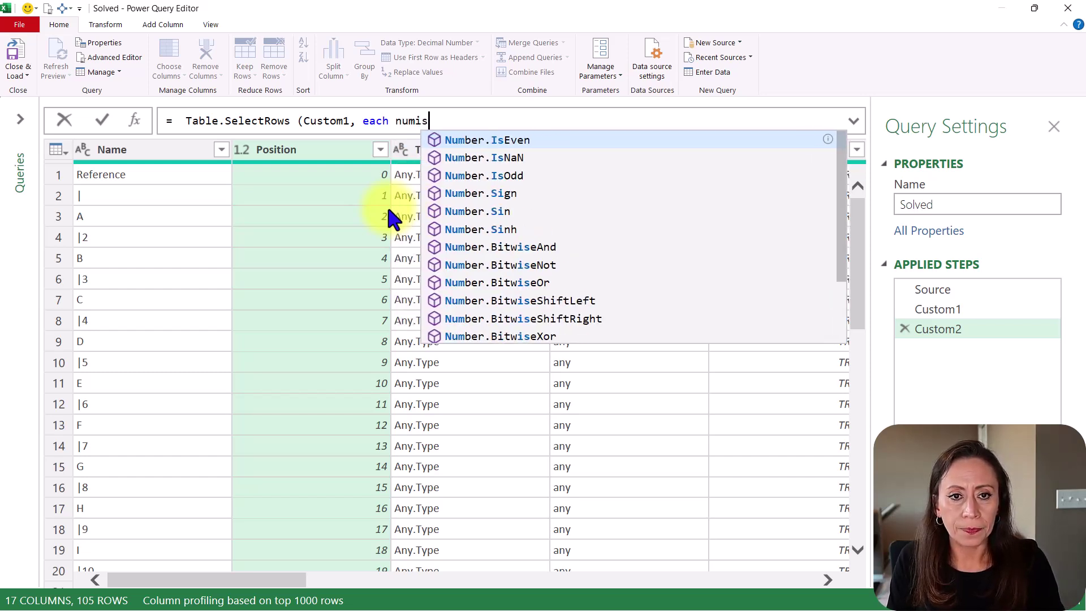
{"action": "key", "text": "Tab"}
{"action": "type", "text": "("}
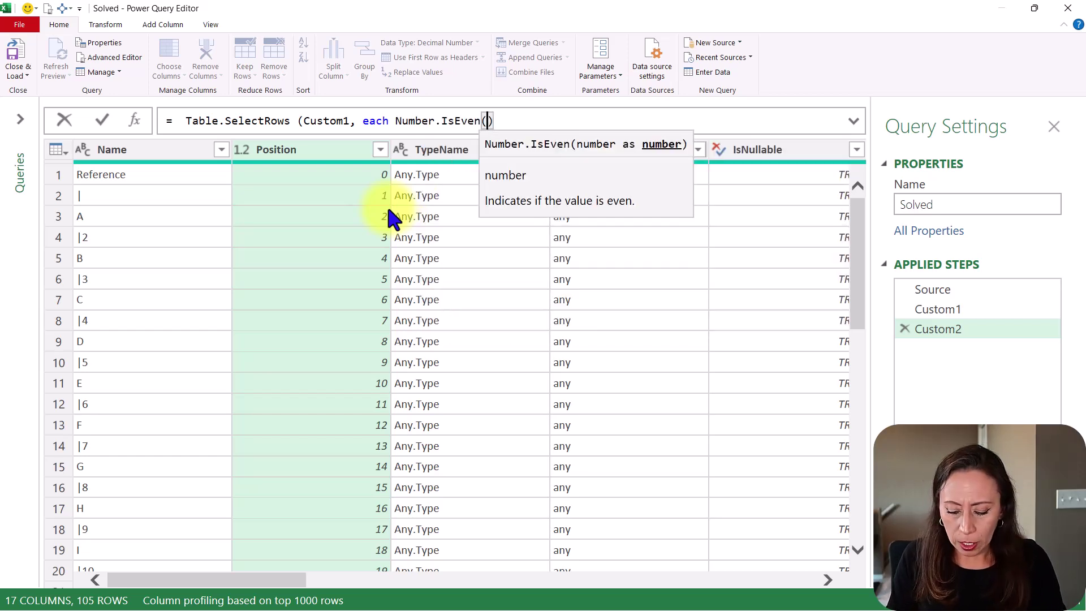
{"action": "type", "text": "["}
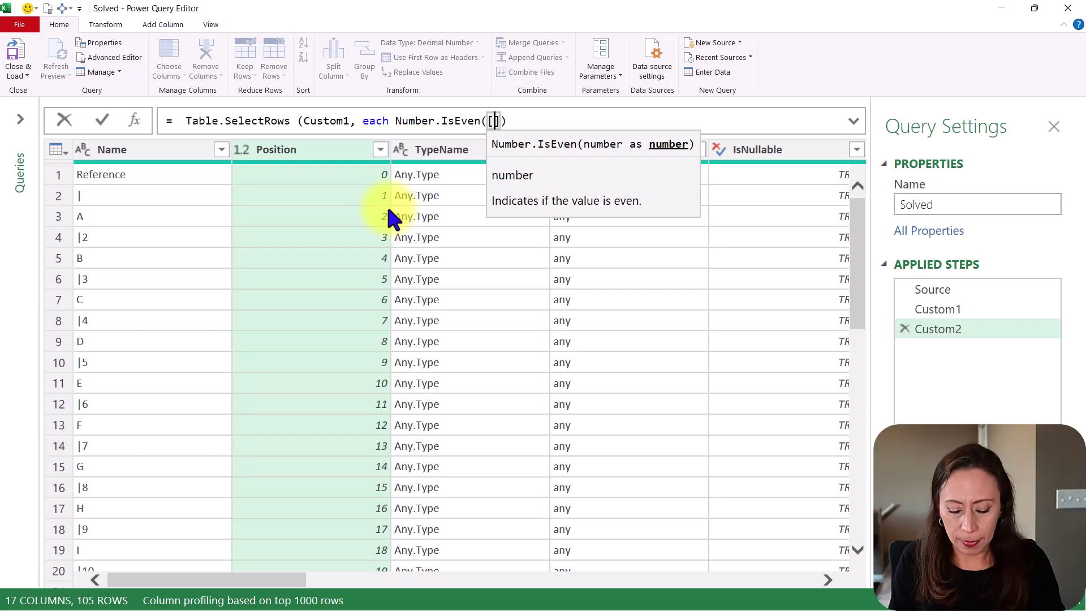
{"action": "type", "text": "Positi"}
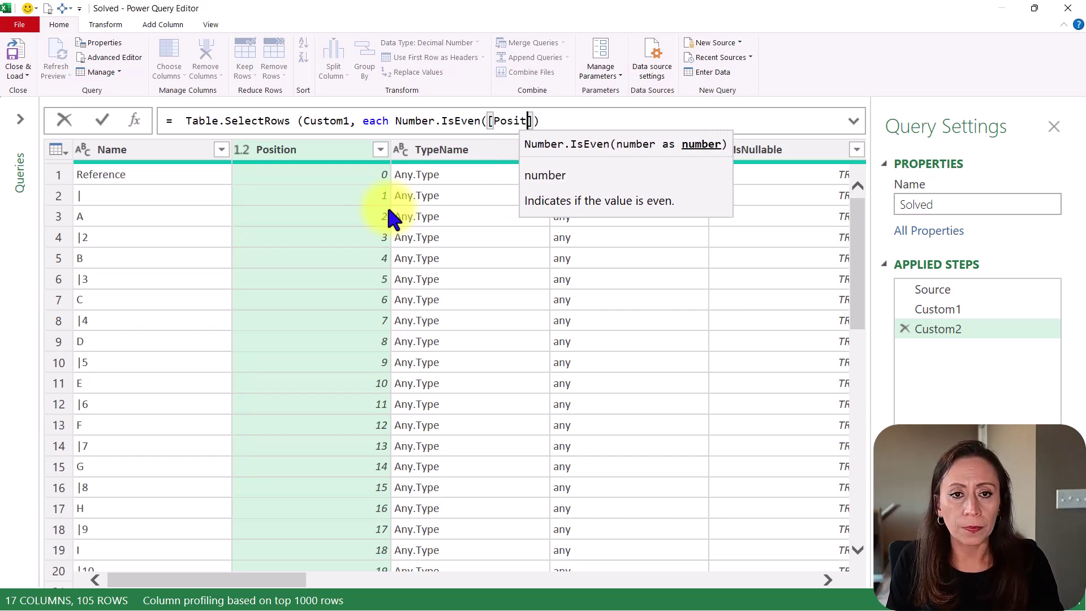
{"action": "type", "text": "on"}
{"action": "key", "text": "Right"}
{"action": "key", "text": "Right"}
{"action": "type", "text": ")"}
{"action": "key", "text": "Return"}
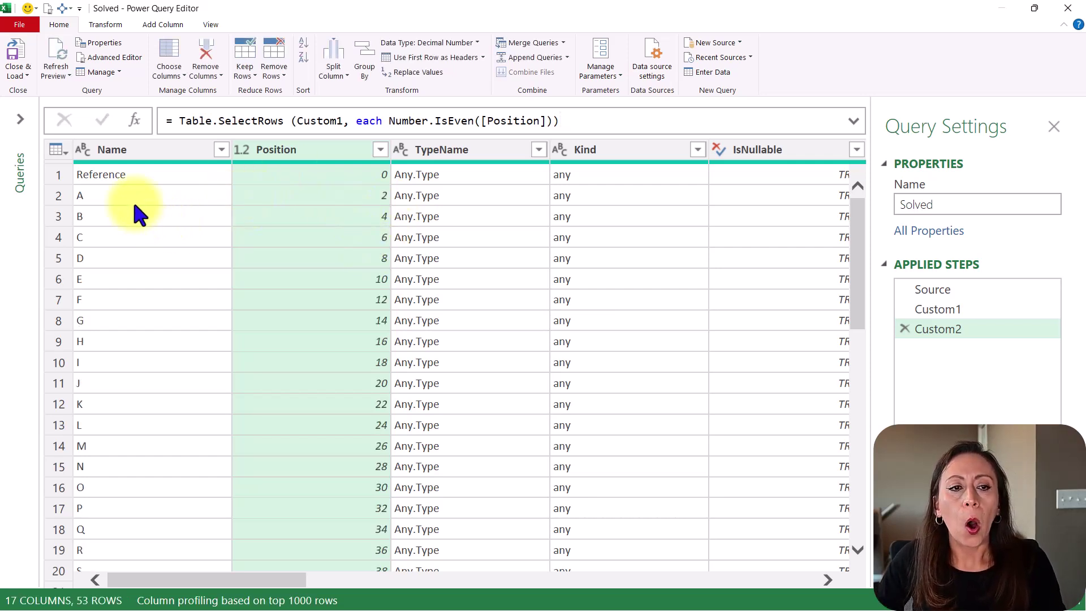
{"action": "left_click", "coordinate": [58, 196]}
{"action": "left_click", "coordinate": [328, 194]}
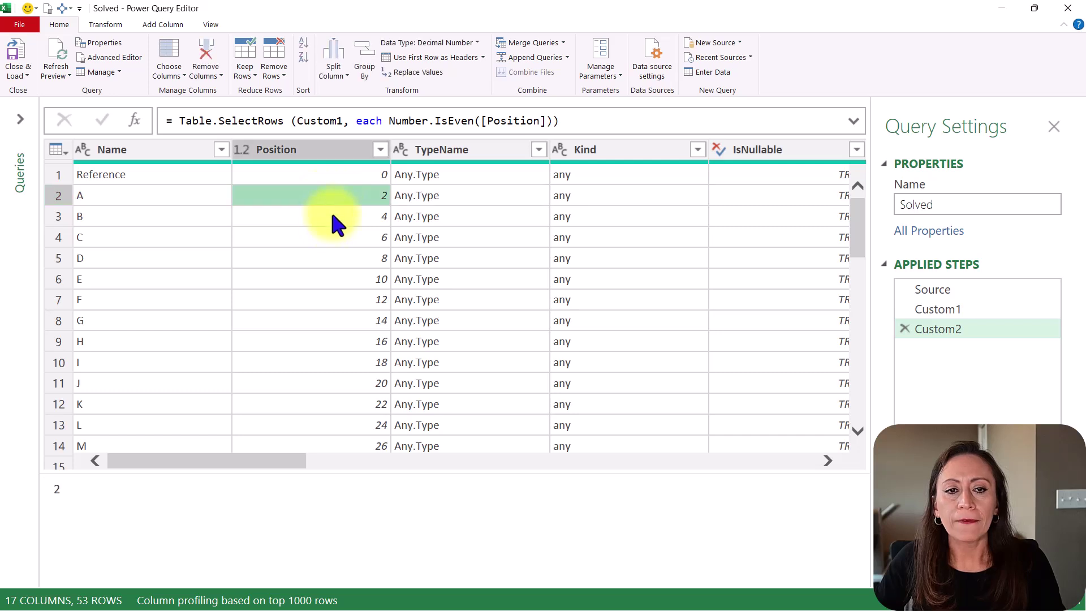
{"action": "left_click", "coordinate": [332, 215]}
{"action": "left_click", "coordinate": [338, 238]}
{"action": "left_click", "coordinate": [342, 256]}
{"action": "left_click", "coordinate": [341, 148]}
{"action": "left_click", "coordinate": [1002, 308]}
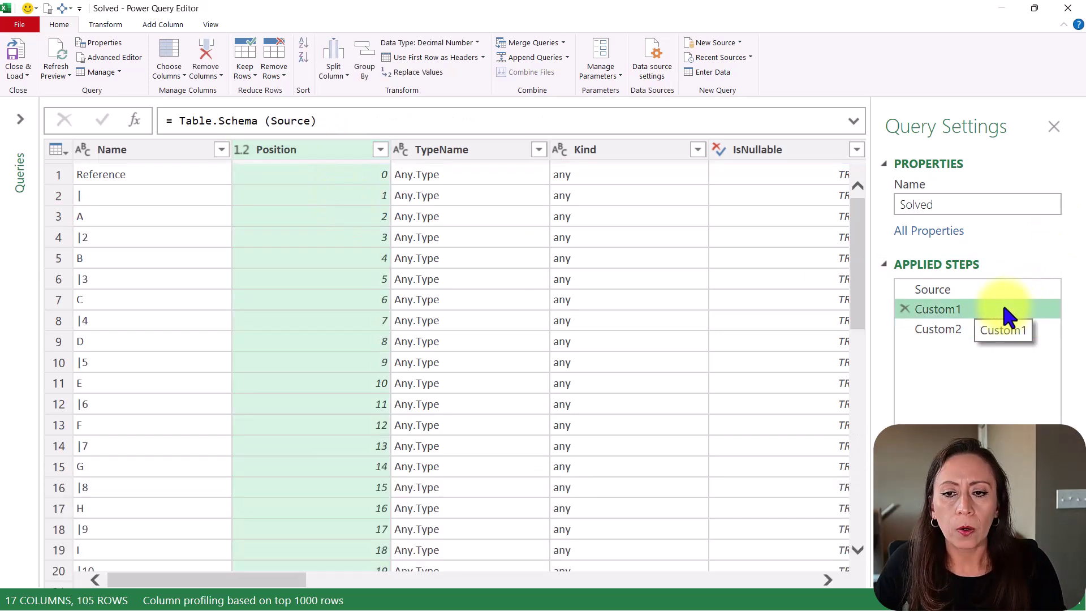
{"action": "left_click", "coordinate": [153, 157]}
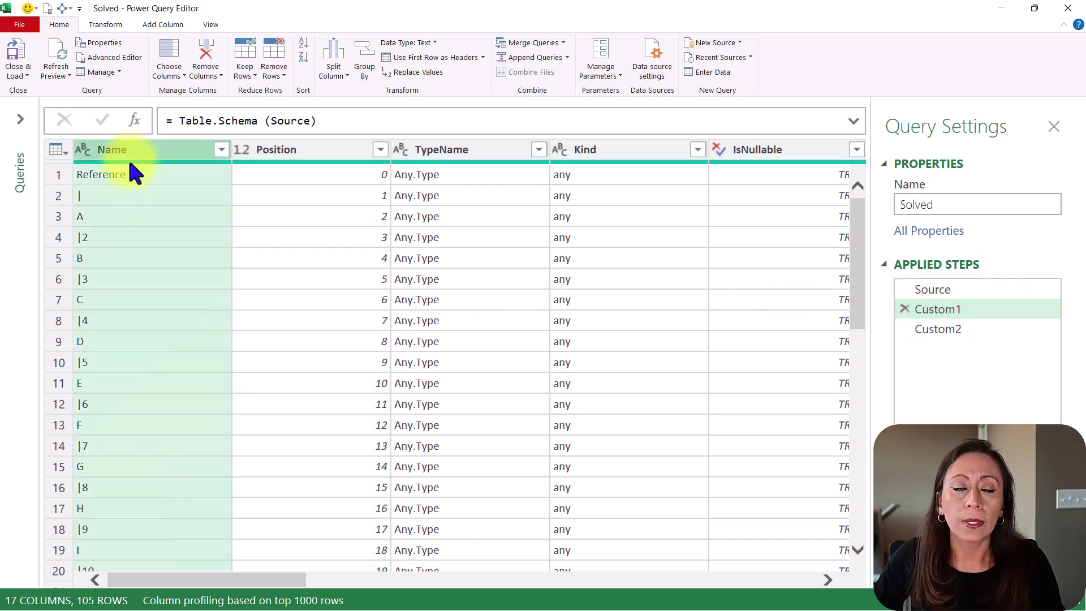
{"action": "left_click", "coordinate": [221, 150]}
{"action": "mouse_move", "coordinate": [500, 295]}
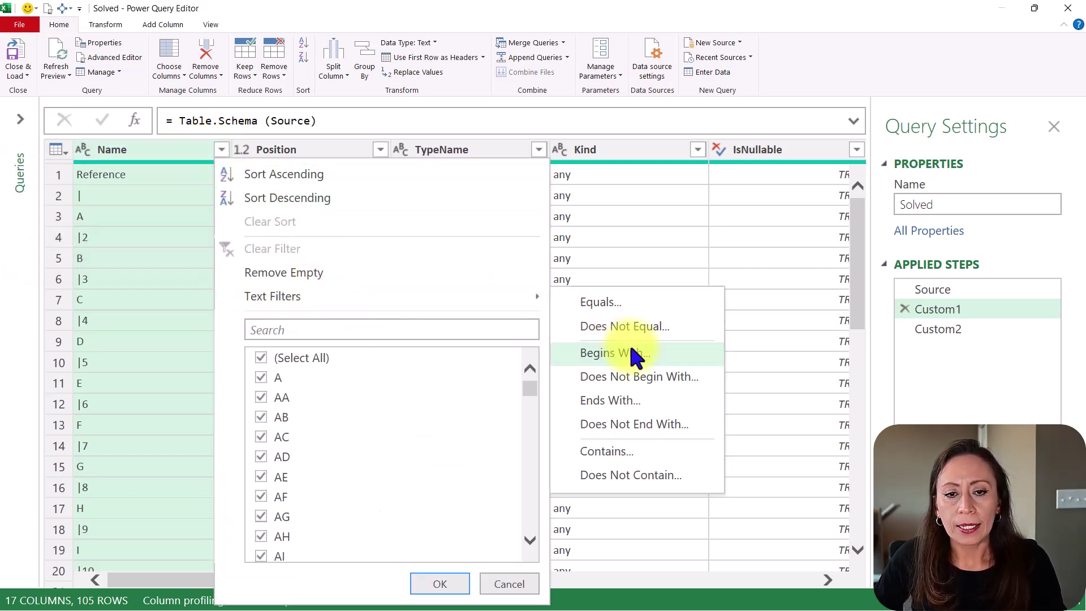
{"action": "left_click", "coordinate": [656, 475]}
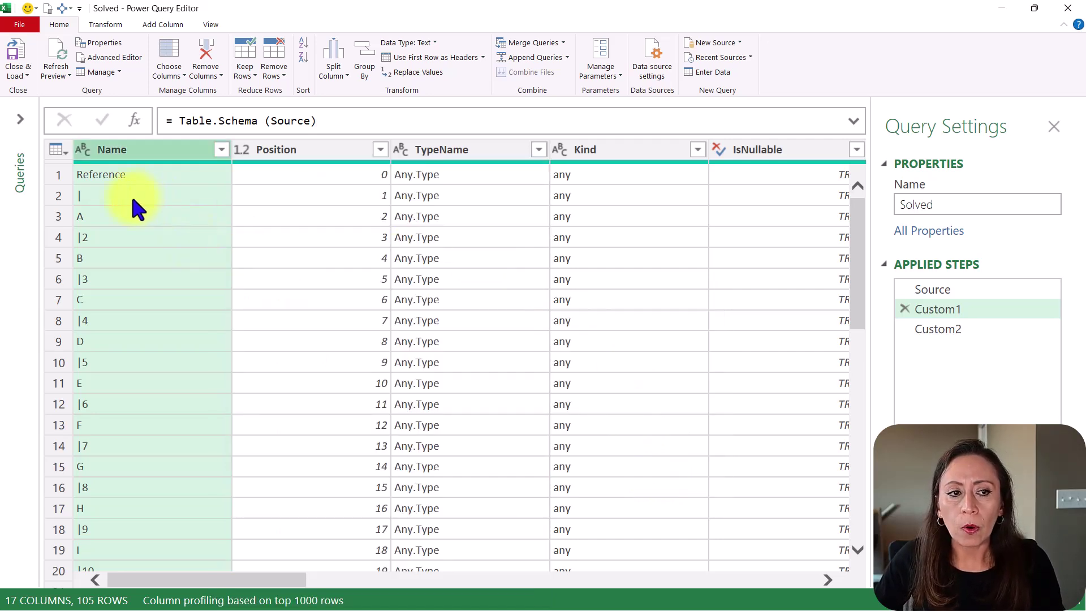
{"action": "left_click", "coordinate": [60, 195]}
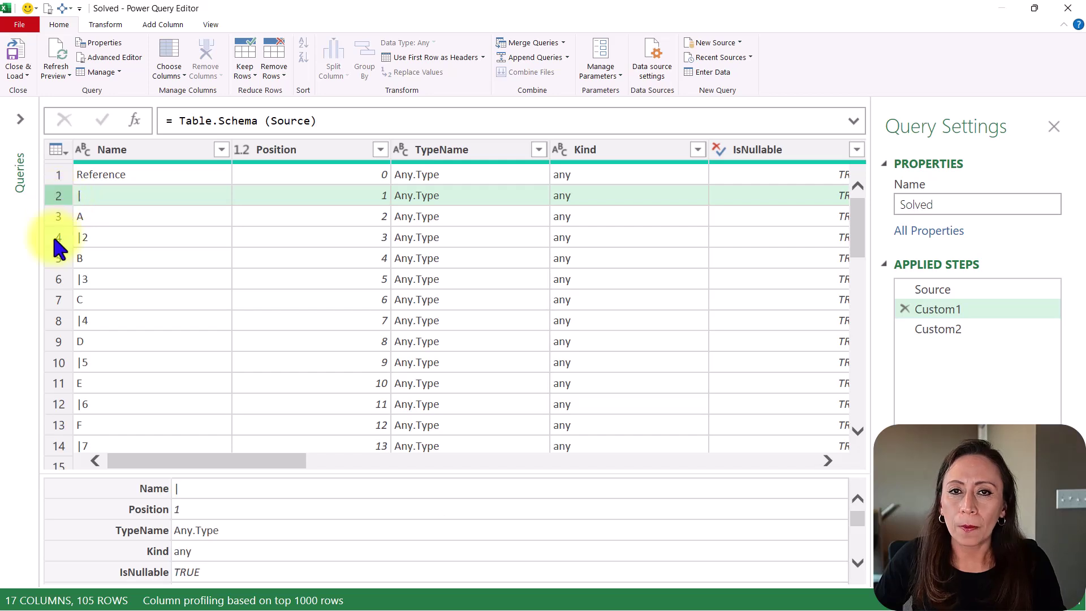
{"action": "left_click", "coordinate": [54, 237]}
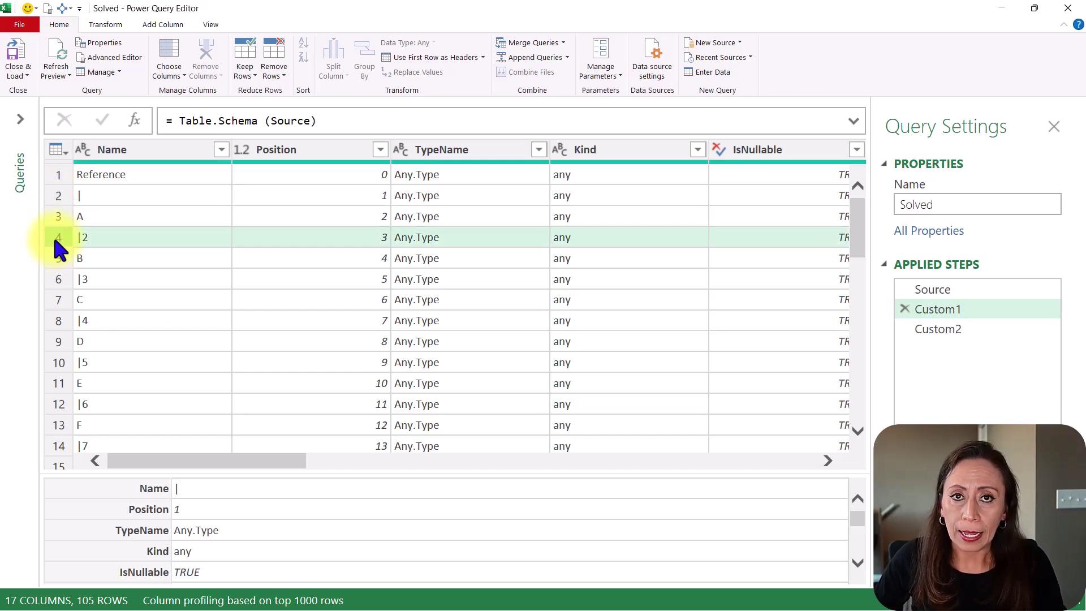
{"action": "left_click", "coordinate": [140, 148]}
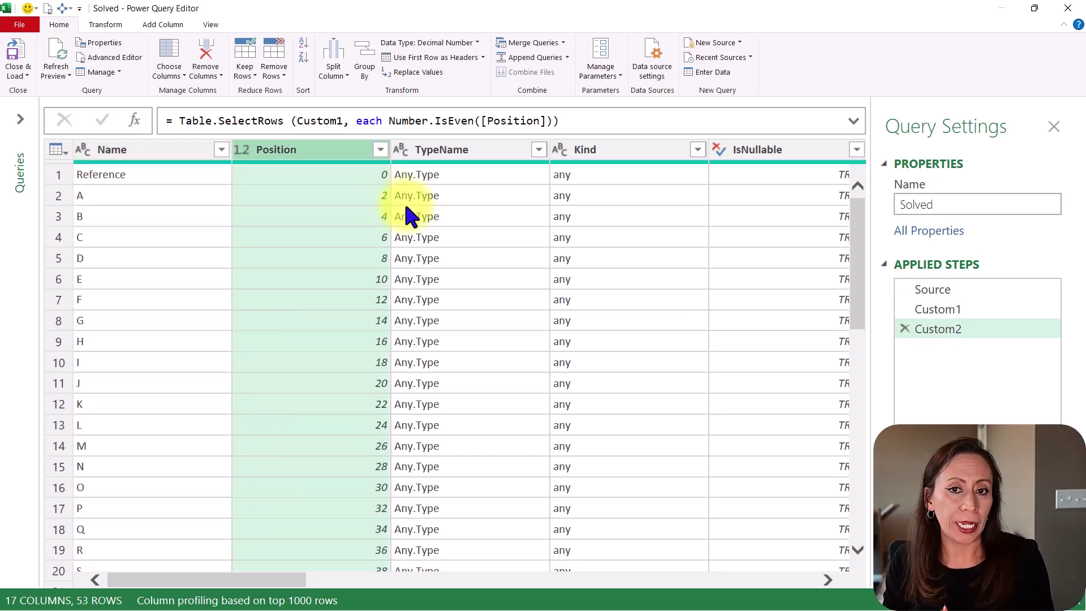
- Append [Name] to Custom2's formula to get a 53-name list, then view the Source step
{"action": "left_click", "coordinate": [824, 130]}
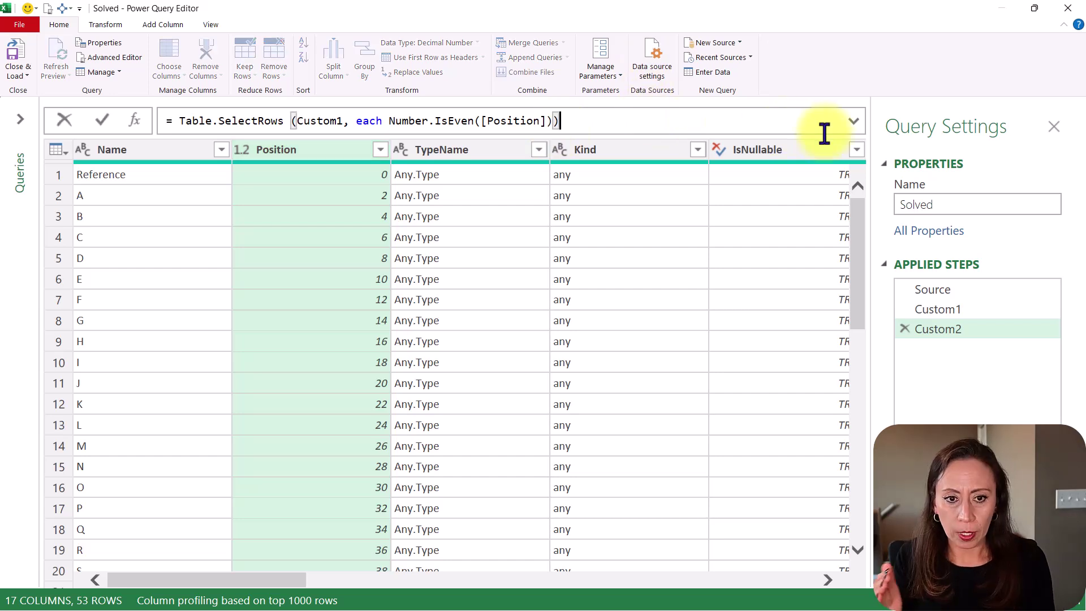
{"action": "type", "text": "["}
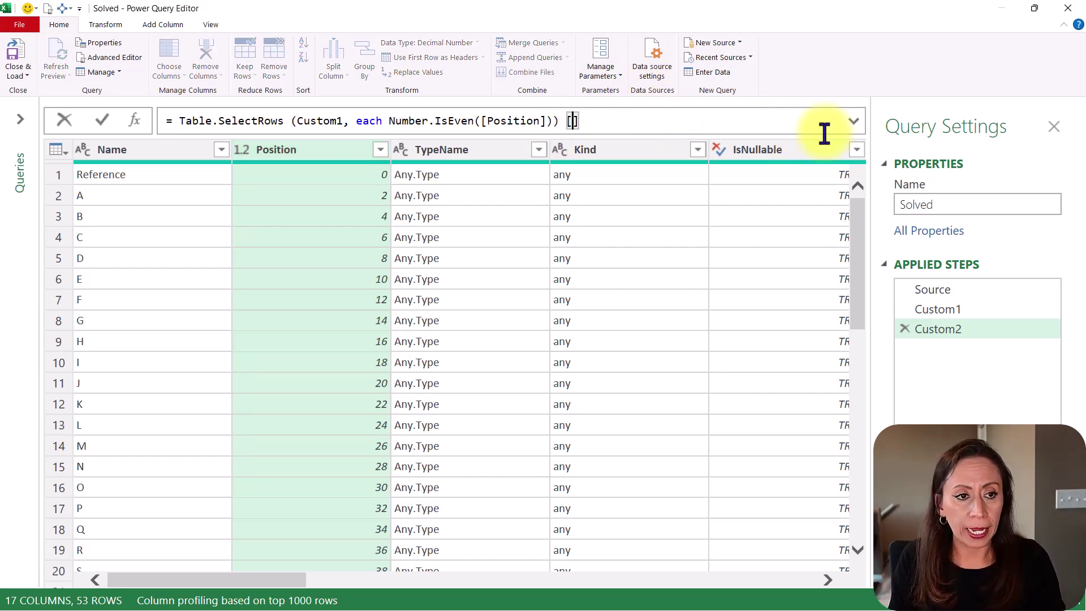
{"action": "type", "text": "Name"}
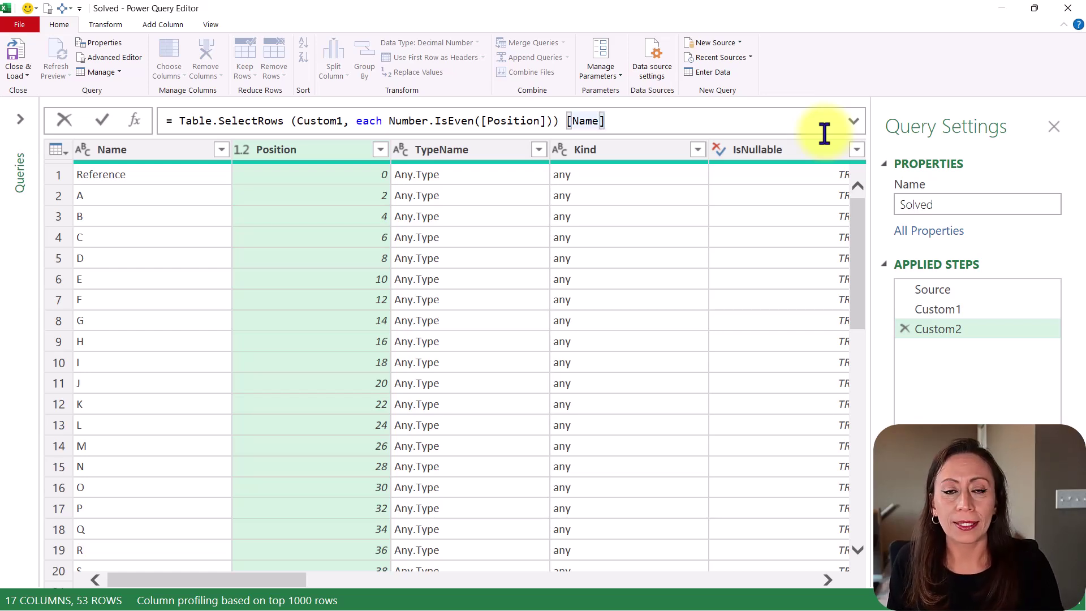
{"action": "key", "text": "Return"}
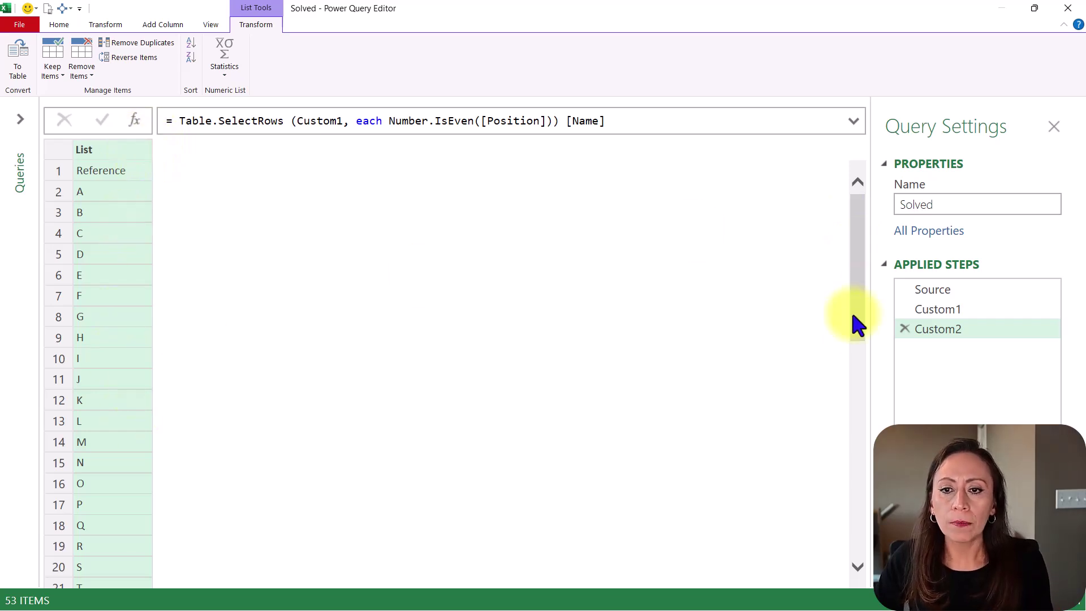
{"action": "left_click", "coordinate": [996, 287]}
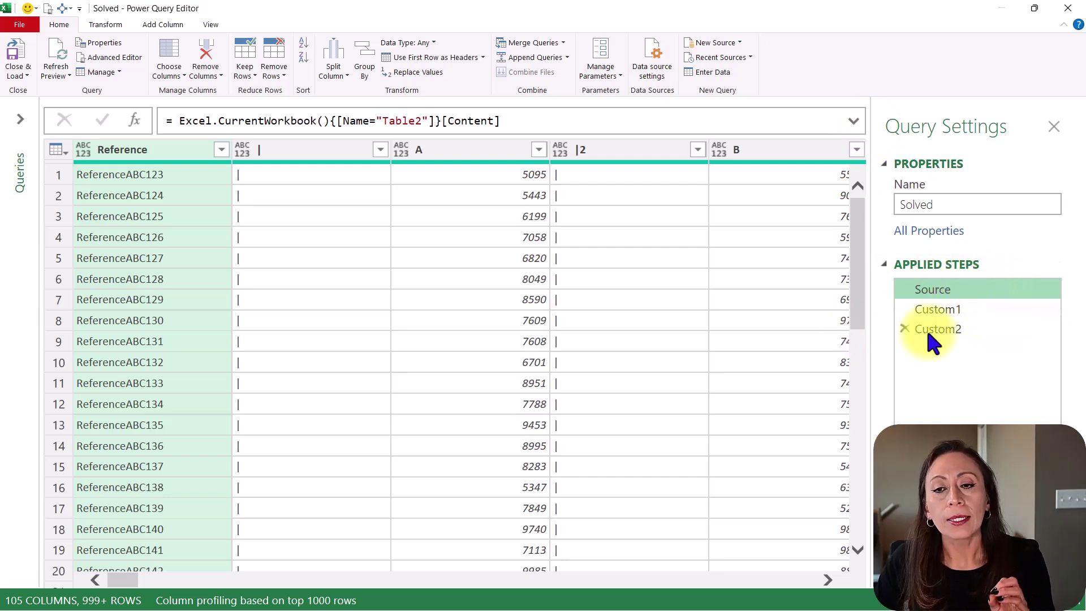
- Rename the Custom1 schema step to Schema
{"action": "left_click", "coordinate": [1001, 305]}
{"action": "left_click", "coordinate": [1013, 302]}
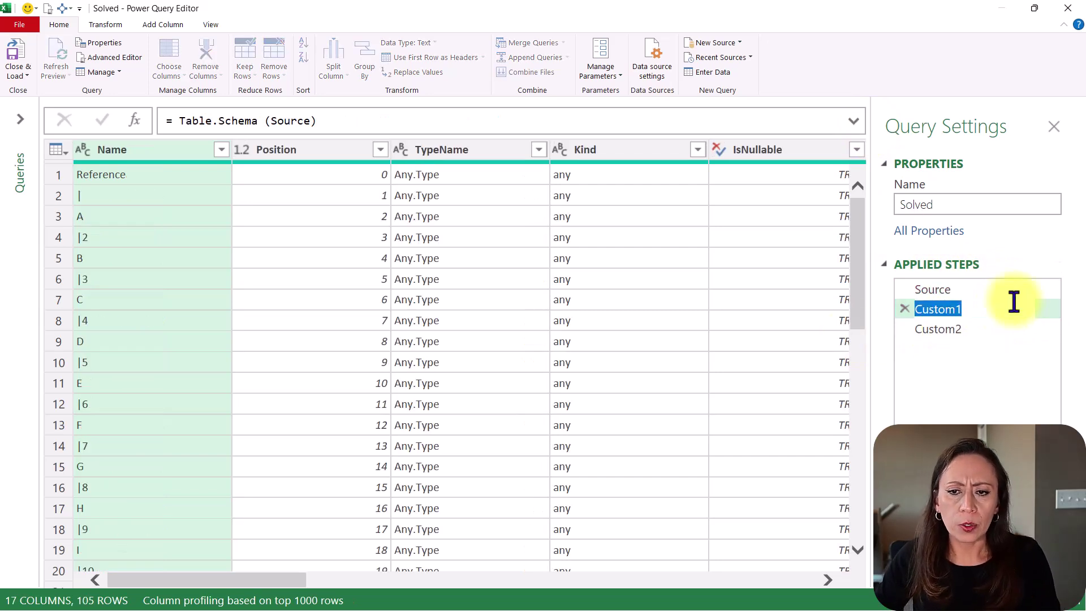
{"action": "type", "text": "Scje"}
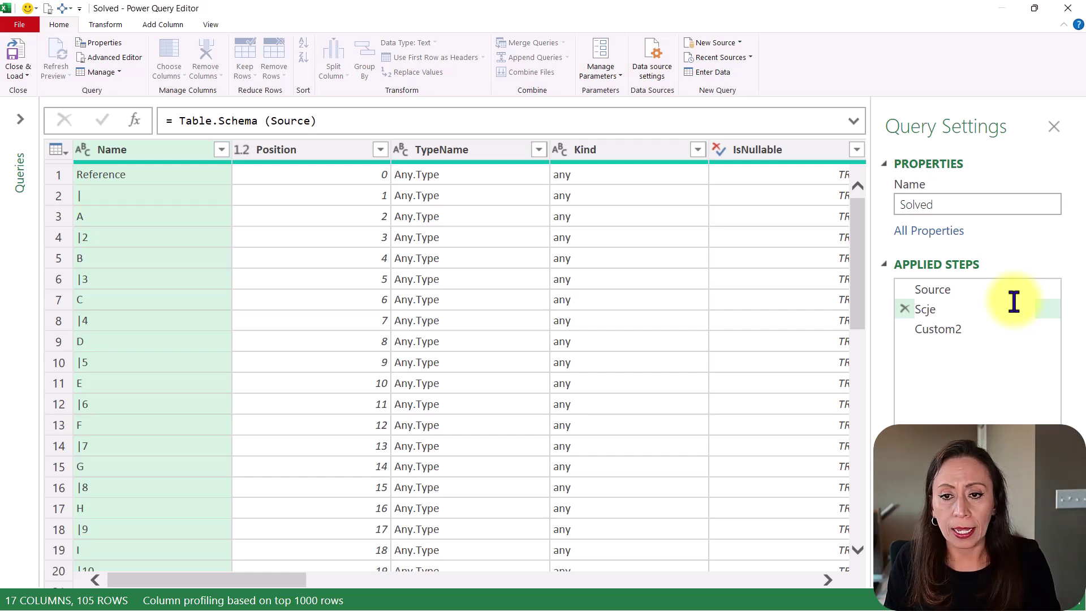
{"action": "key", "text": "BackSpace"}
{"action": "key", "text": "BackSpace"}
{"action": "type", "text": "hema"}
{"action": "key", "text": "Return"}
- Rename the Custom2 name-list step to ListColsToKeep
{"action": "left_click", "coordinate": [1016, 329]}
{"action": "left_click", "coordinate": [1016, 330]}
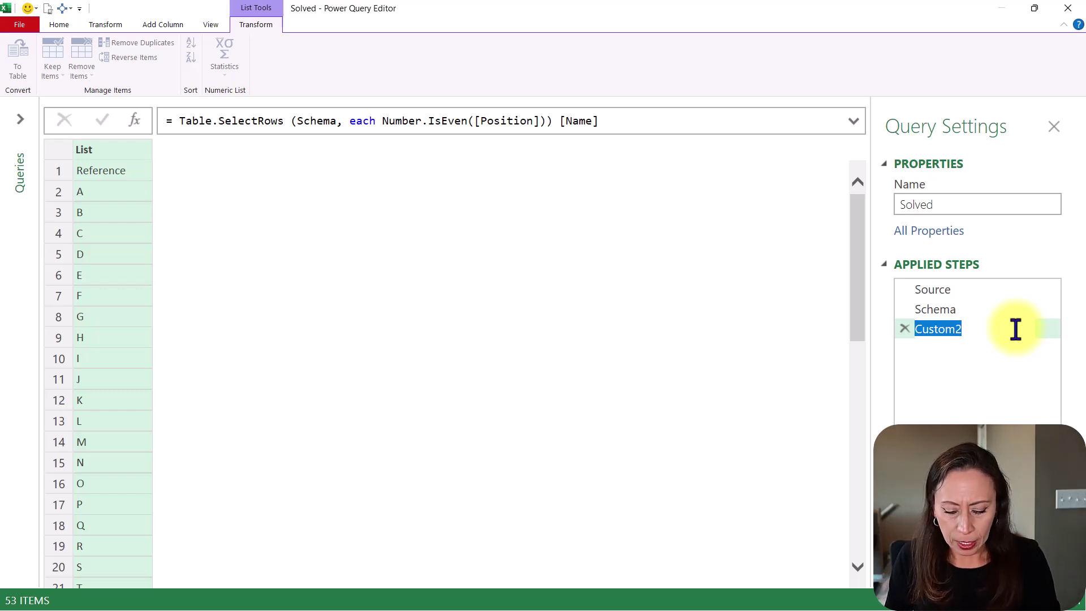
{"action": "type", "text": "L"}
{"action": "key", "text": "BackSpace"}
{"action": "type", "text": "List"}
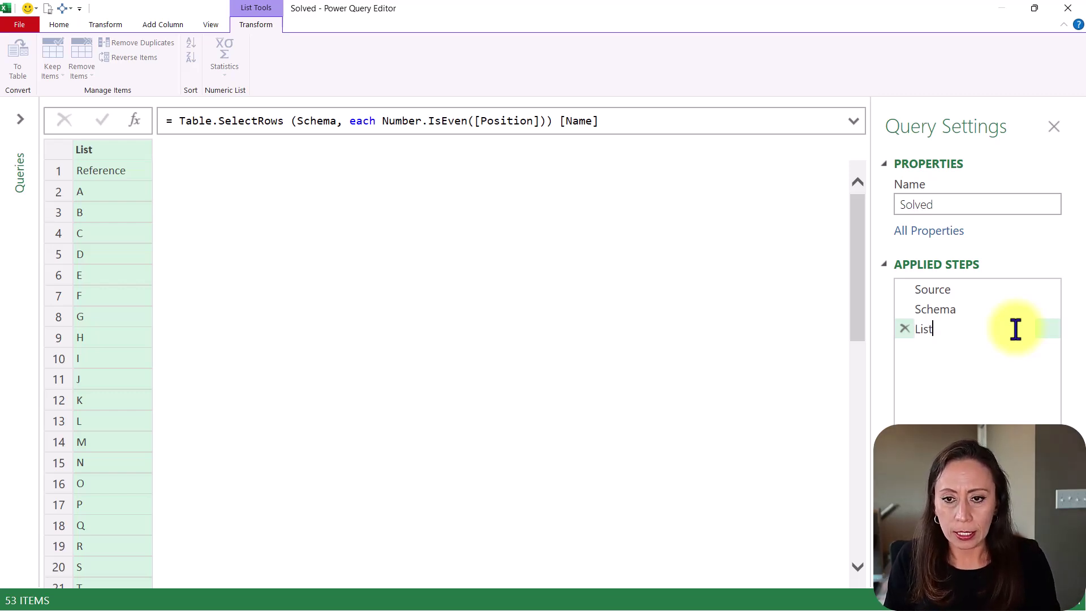
{"action": "type", "text": "ColsTo"}
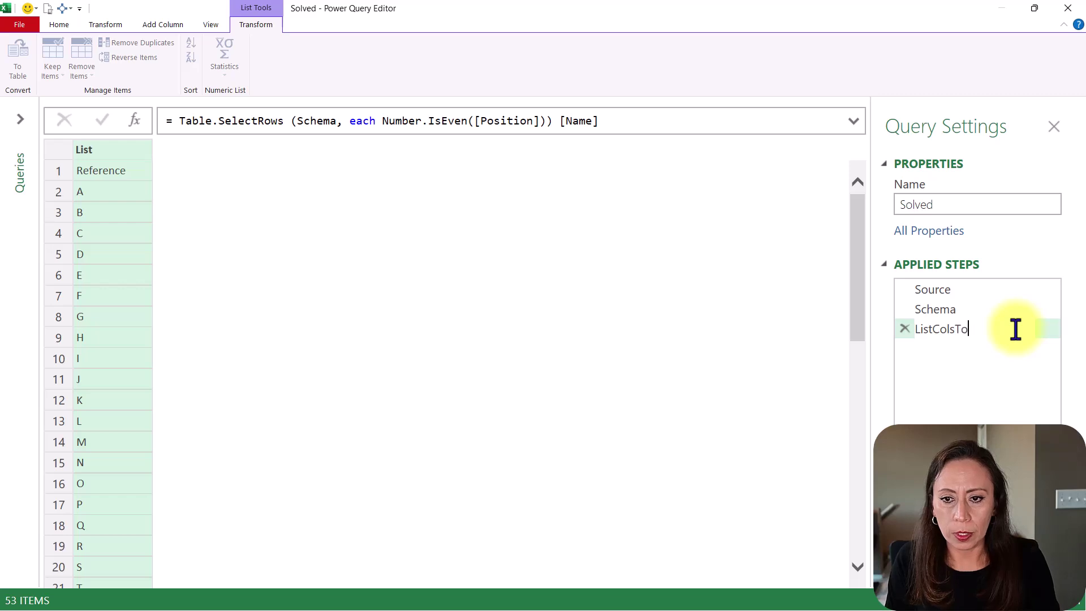
{"action": "type", "text": "Keep"}
{"action": "key", "text": "Return"}
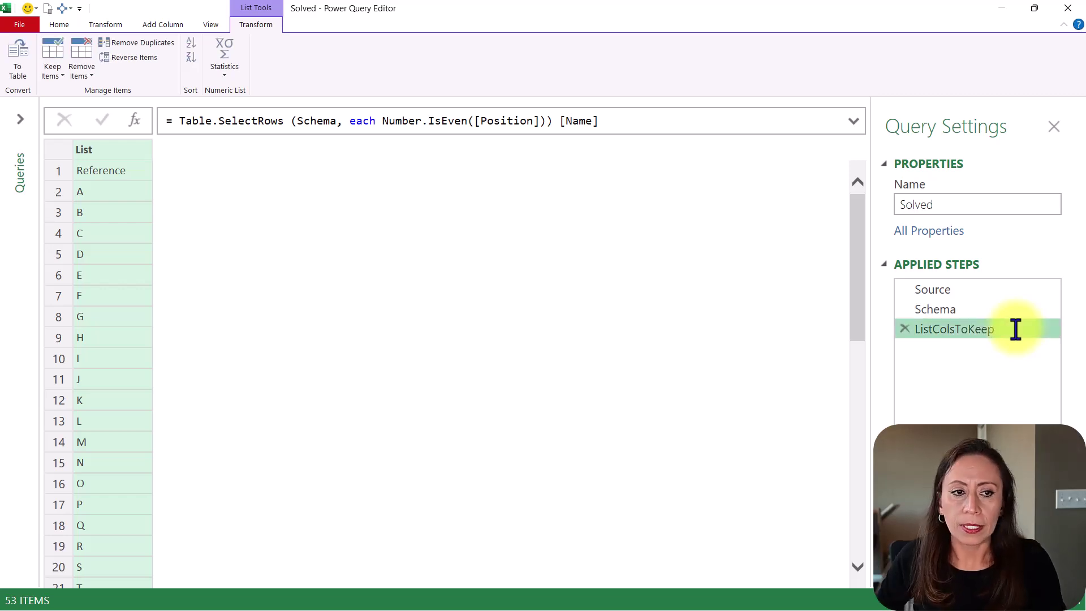
- Add a new step whose formula starts Table.SelectColumns(Source, ListColsToKeep
{"action": "left_click", "coordinate": [135, 120]}
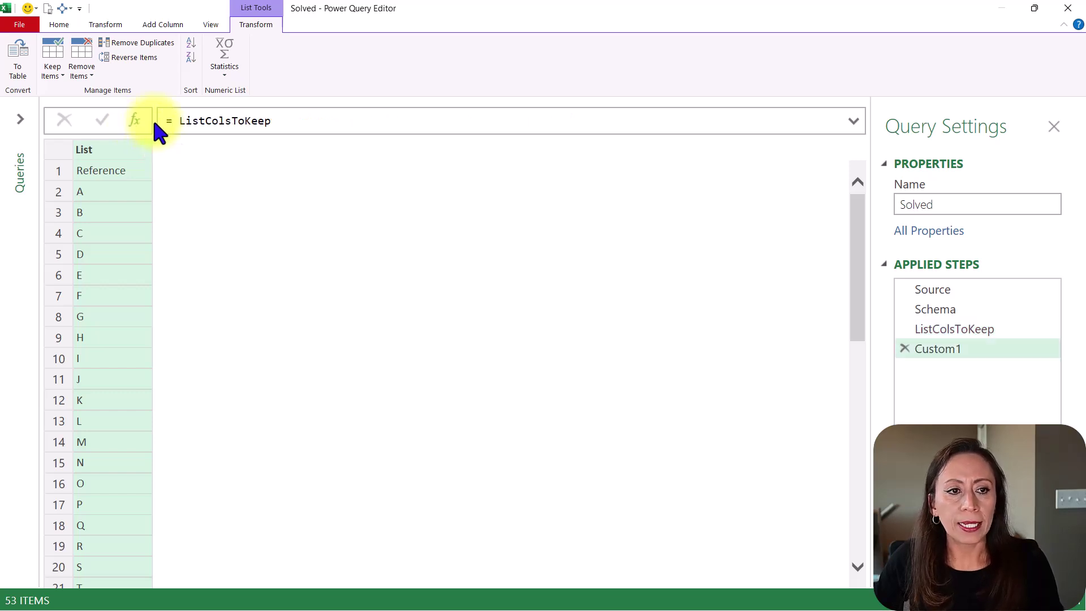
{"action": "left_click", "coordinate": [173, 121]}
{"action": "type", "text": "Table.SelectColumns"}
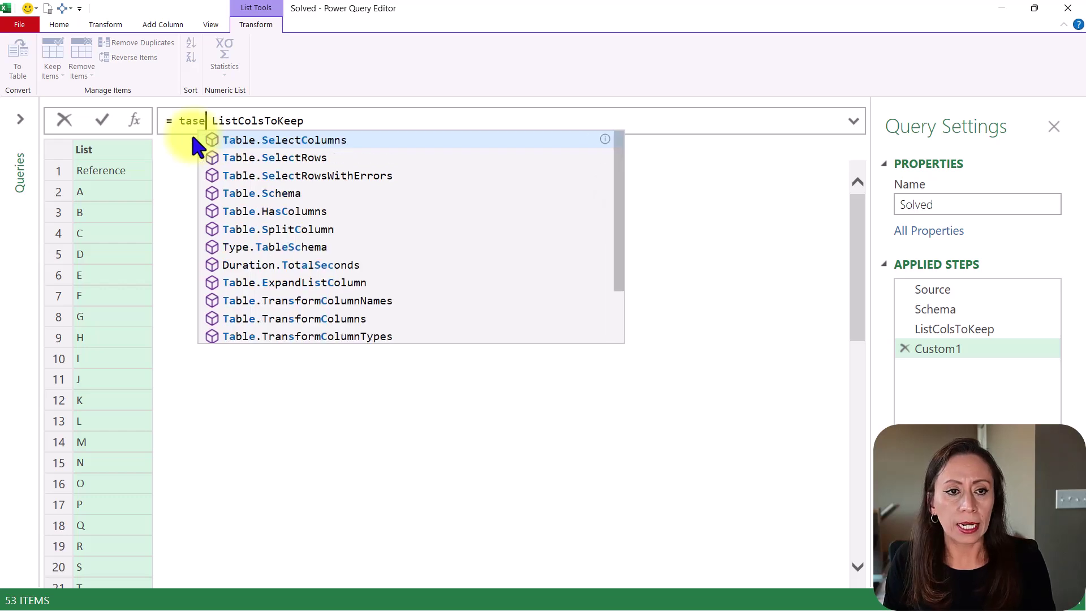
{"action": "key", "text": "Right"}
{"action": "type", "text": "("}
{"action": "key", "text": "End"}
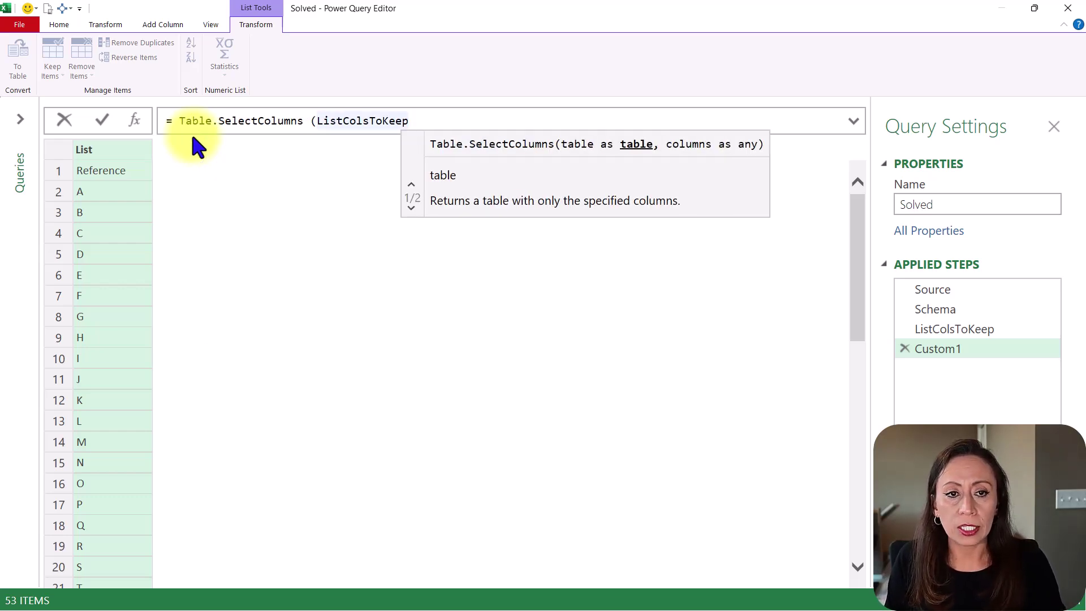
{"action": "key", "text": "Home"}
{"action": "key", "text": "Right"}
{"action": "key", "text": "Right"}
{"action": "key", "text": "Right"}
{"action": "key", "text": "Right"}
{"action": "key", "text": "Right"}
{"action": "key", "text": "Right"}
{"action": "key", "text": "Right"}
{"action": "key", "text": "Right"}
{"action": "key", "text": "Right"}
{"action": "key", "text": "Right"}
{"action": "key", "text": "Right"}
{"action": "key", "text": "Right"}
{"action": "key", "text": "Right"}
{"action": "key", "text": "Right"}
{"action": "key", "text": "Right"}
{"action": "key", "text": "Right"}
{"action": "key", "text": "Right"}
{"action": "key", "text": "Right"}
{"action": "key", "text": "Right"}
{"action": "key", "text": "Right"}
{"action": "type", "text": "Source,"}
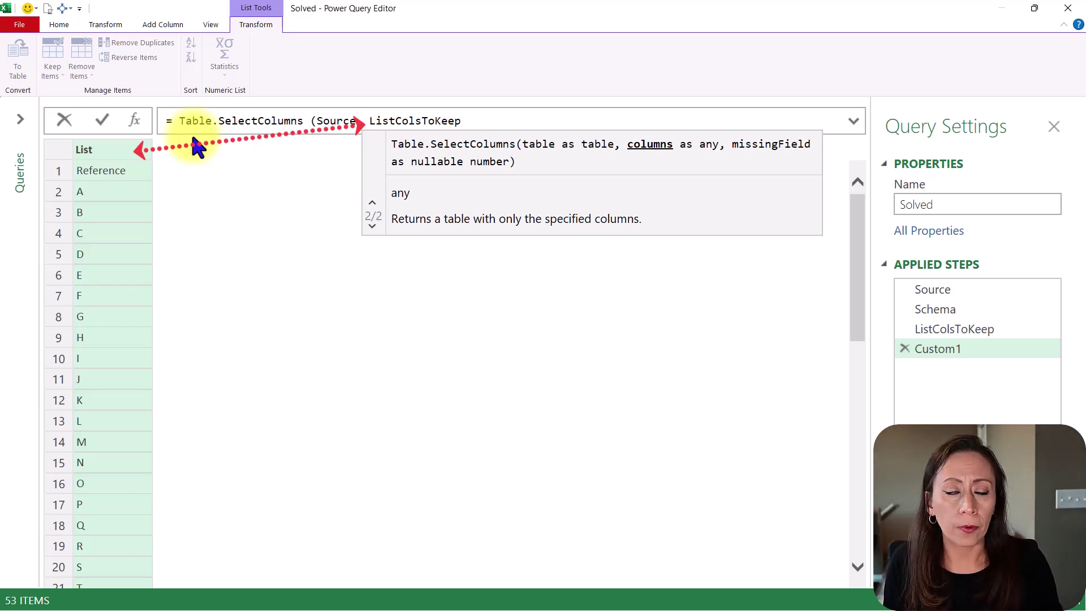
- Complete the formula with MissingField.Ignore as third argument and commit it, leaving 53 columns
{"action": "key", "text": "End"}
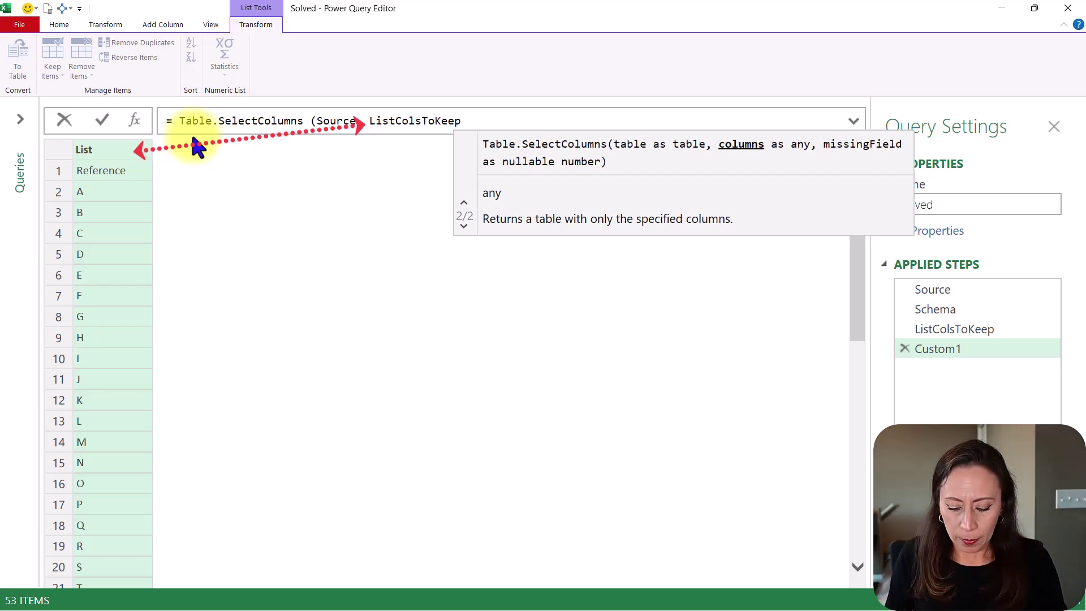
{"action": "type", "text": ")"}
{"action": "key", "text": "BackSpace"}
{"action": "type", "text": ","}
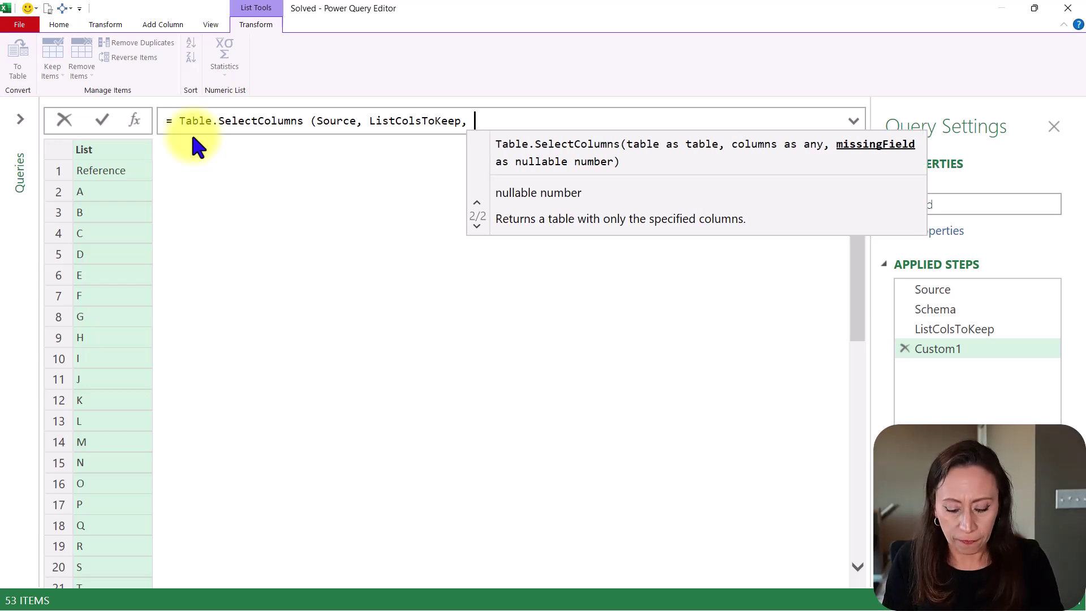
{"action": "type", "text": " mis"}
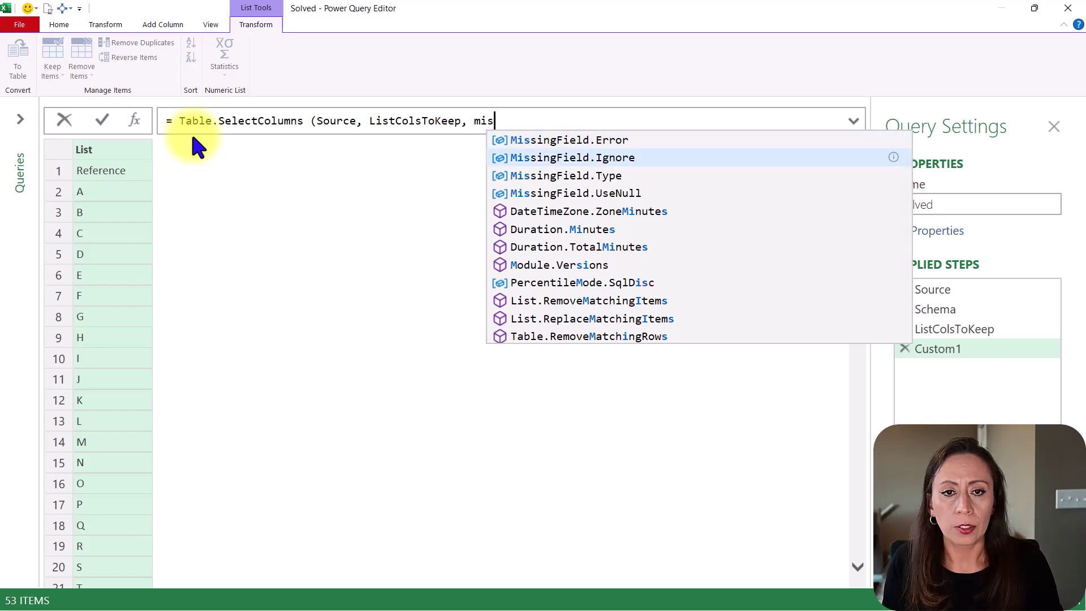
{"action": "key", "text": "Escape"}
{"action": "key", "text": "Tab"}
{"action": "type", "text": ")"}
{"action": "key", "text": "Return"}
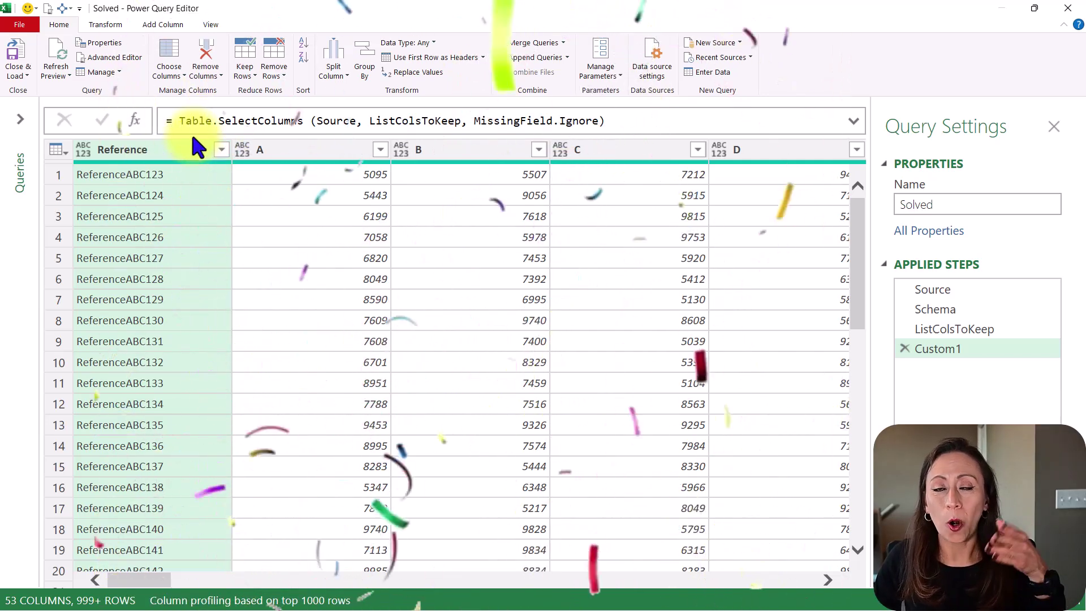
- Return to the Schema step to review all 105 original column names and positions
{"action": "left_click", "coordinate": [895, 311]}
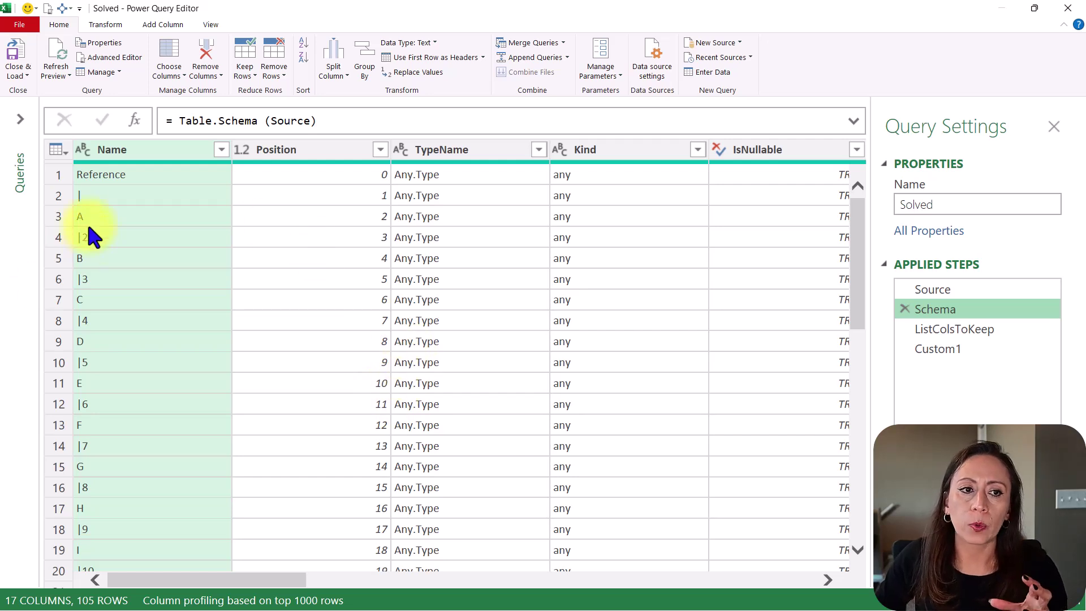